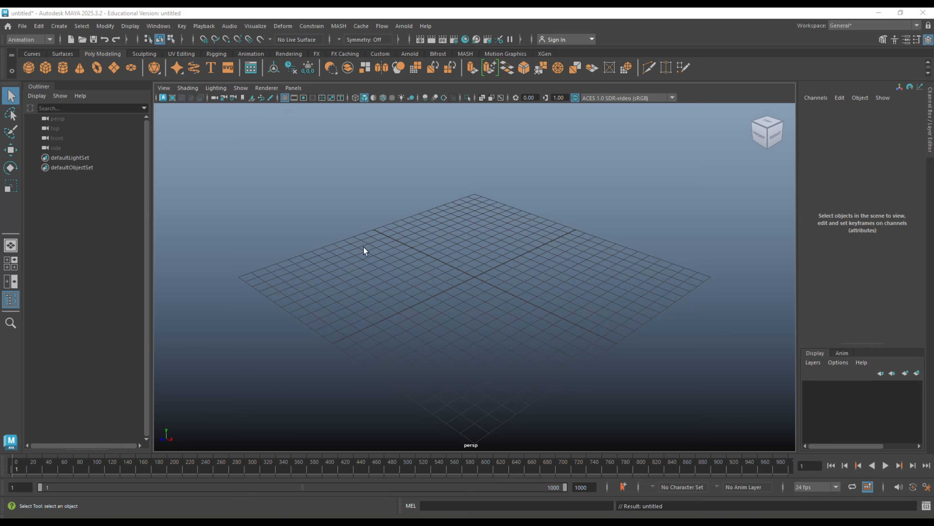
Create a polygon sphere at the origin and build a MASH network from it.
click(28, 68)
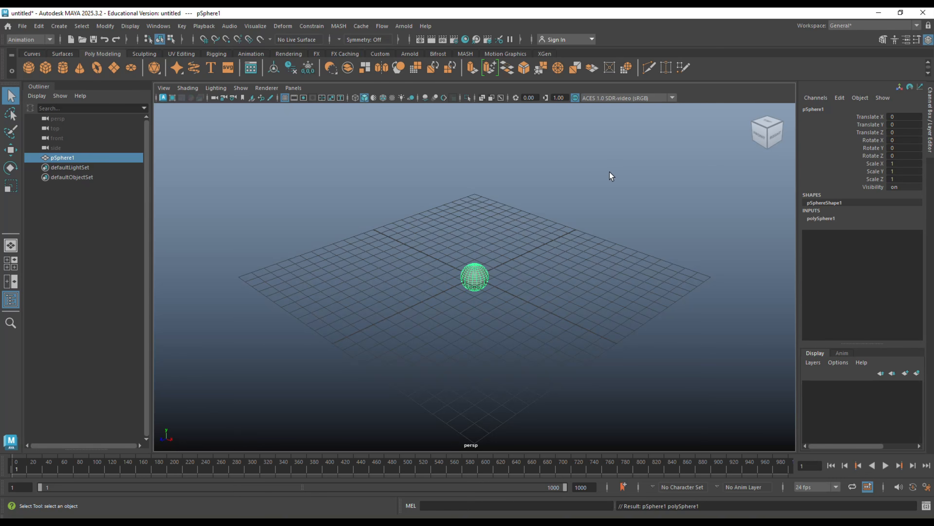
click(337, 26)
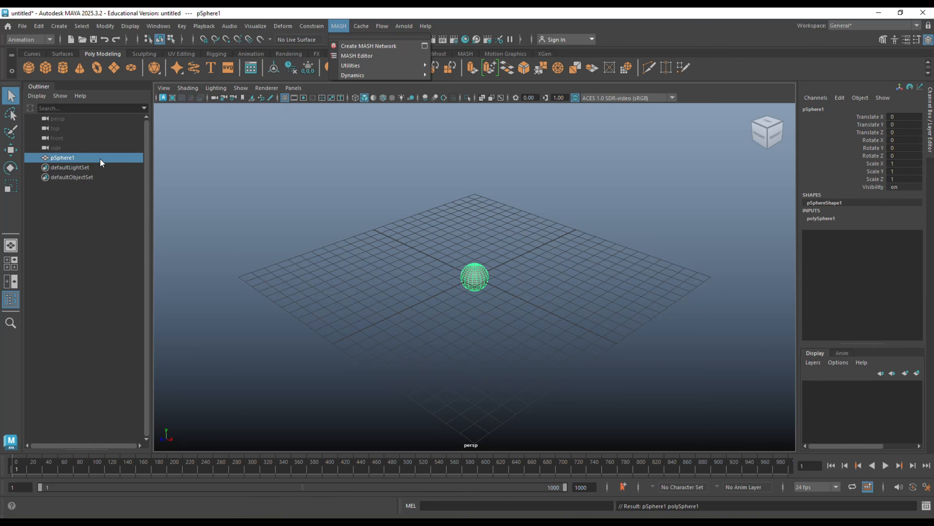
click(379, 46)
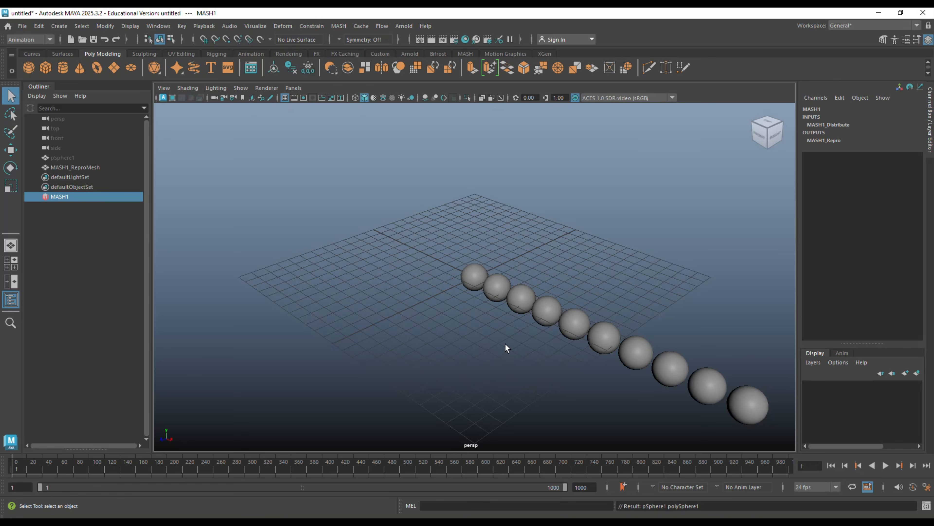
alt+middle_drag(505, 347, 419, 296)
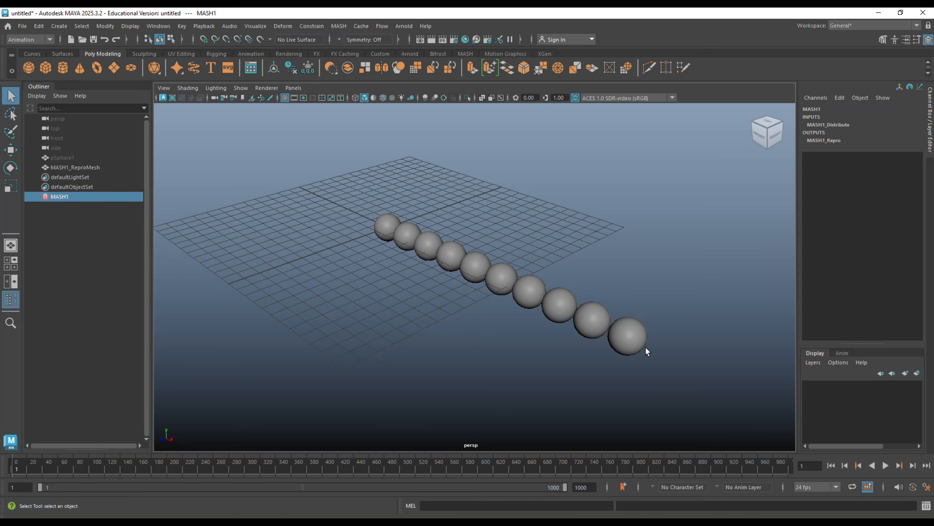
Hide the original sphere, pSphere1, and clear the selection.
click(64, 157)
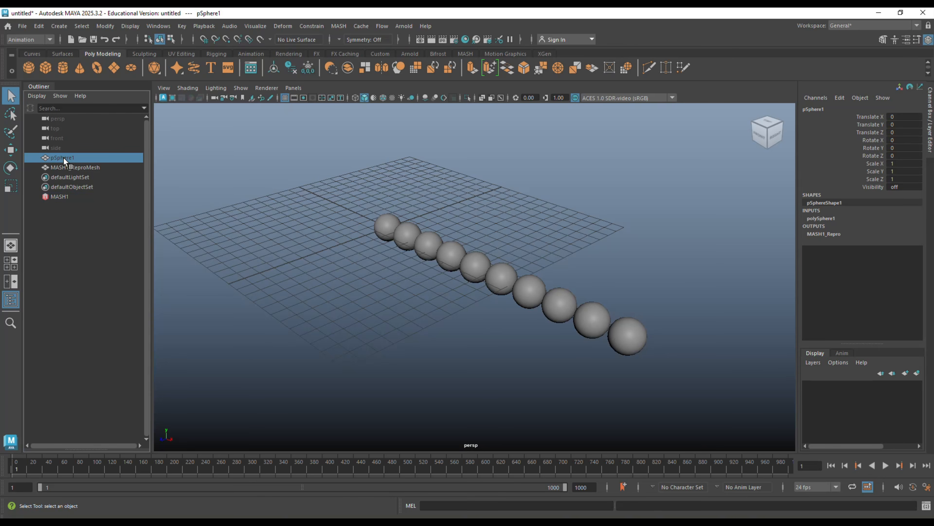
key(ctrl+h)
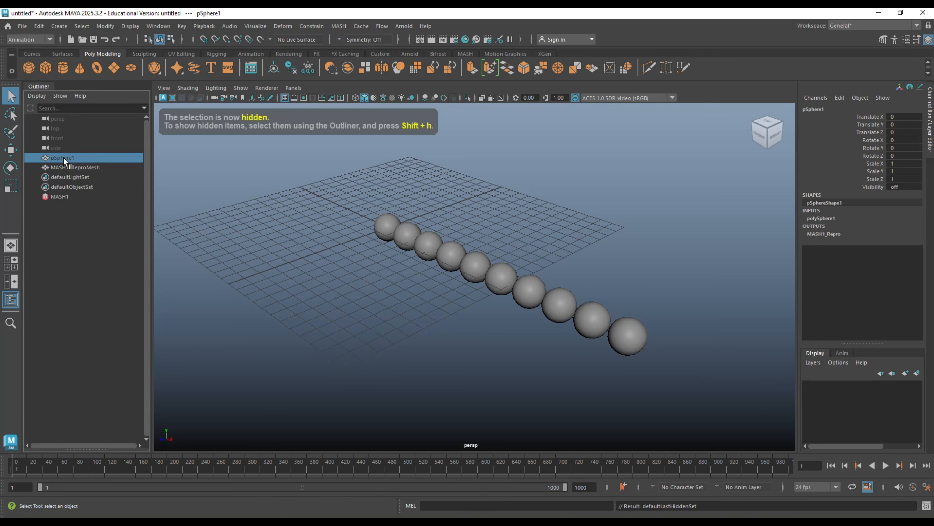
click(79, 243)
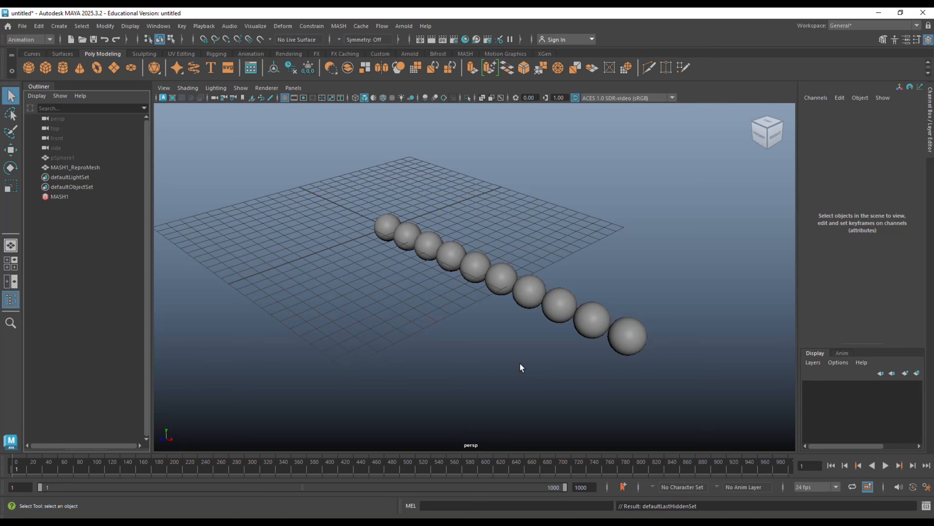
mouse_move(457, 366)
alt+mouse_down()
mouse_move(428, 382)
mouse_move(449, 363)
alt+mouse_up()
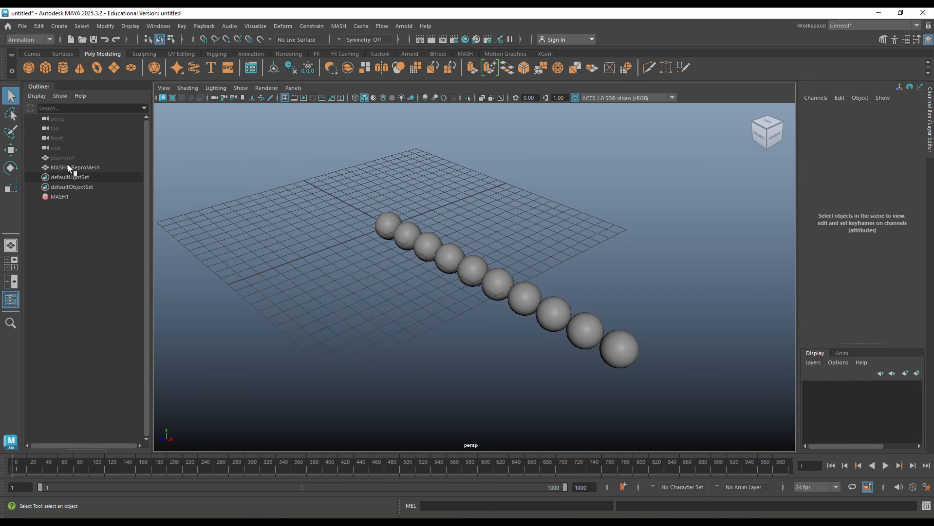
Set Distance X to 0 in the MASH1 network's Distribute node, keeping Number of Points at 10.
click(61, 198)
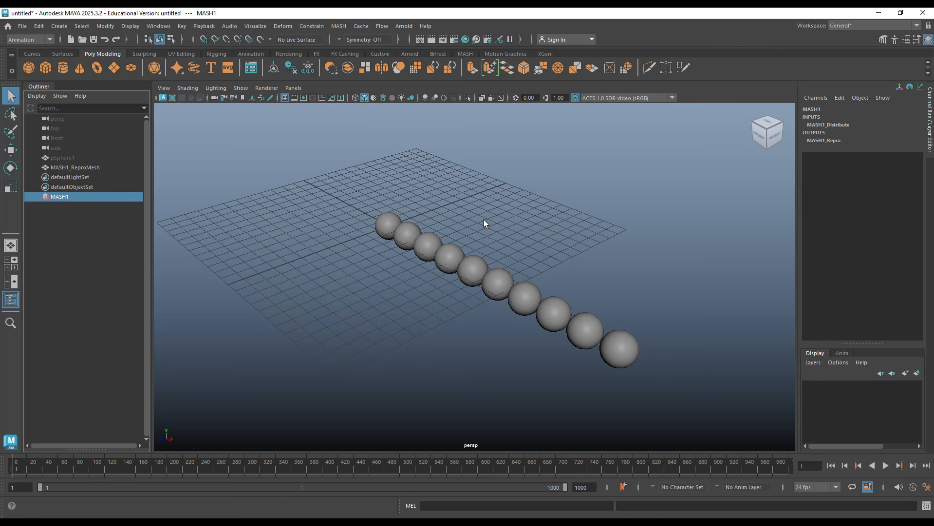
key(ctrl+a)
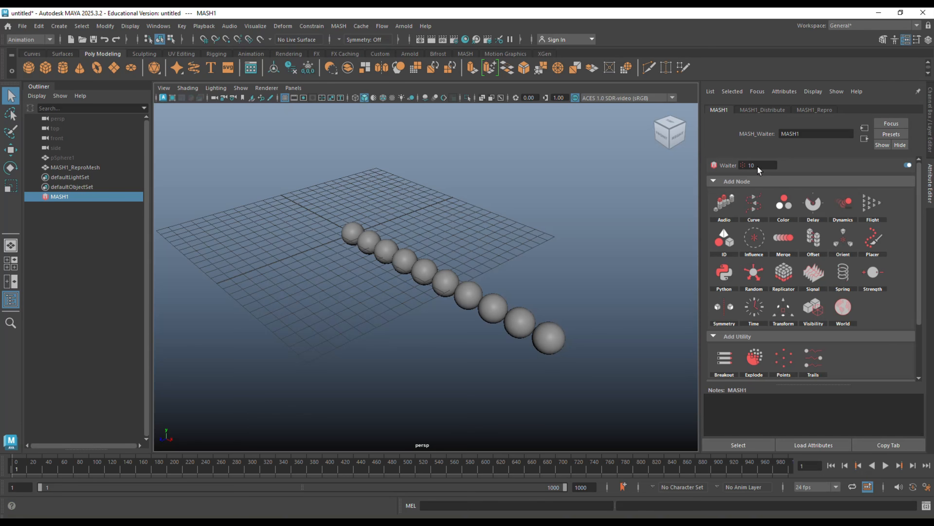
click(775, 109)
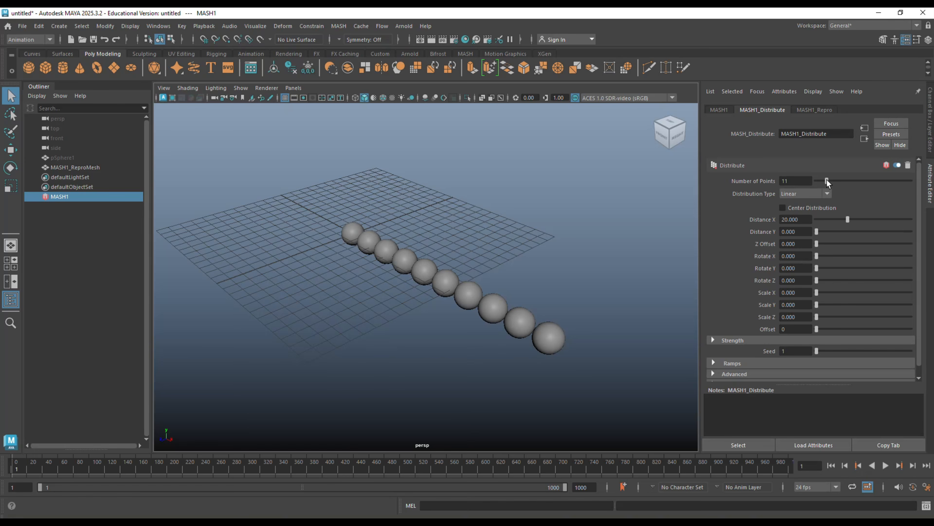
mouse_move(826, 181)
mouse_down()
mouse_move(878, 182)
mouse_move(818, 181)
mouse_move(827, 184)
mouse_up()
drag(818, 292, 810, 327)
drag(816, 236, 843, 224)
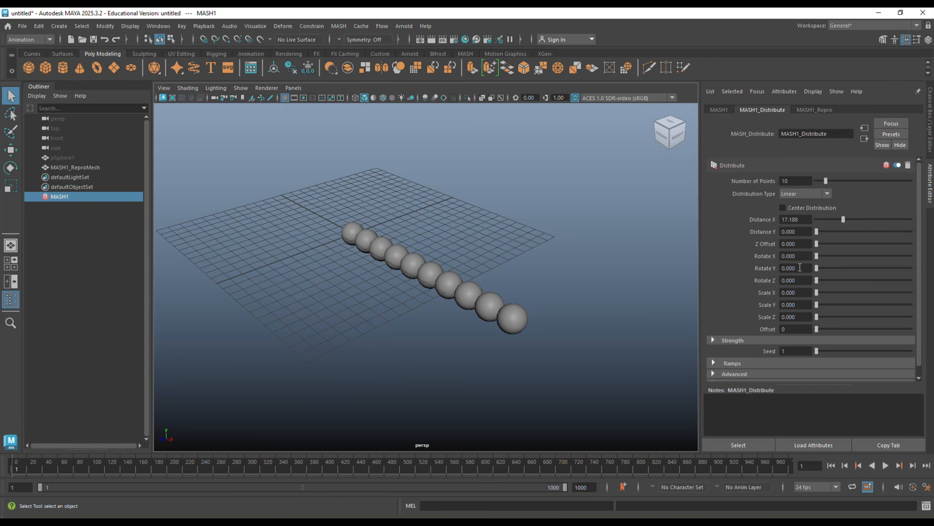
drag(843, 221, 851, 228)
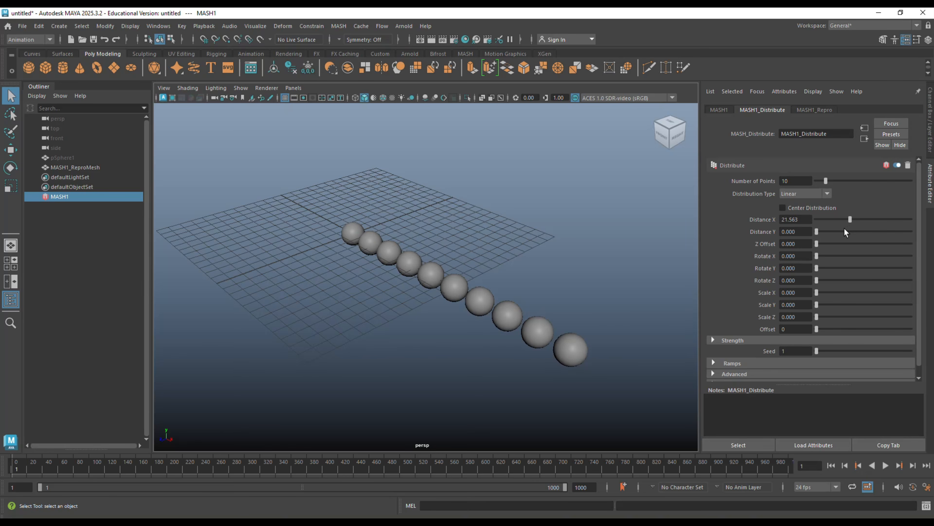
drag(850, 219, 800, 219)
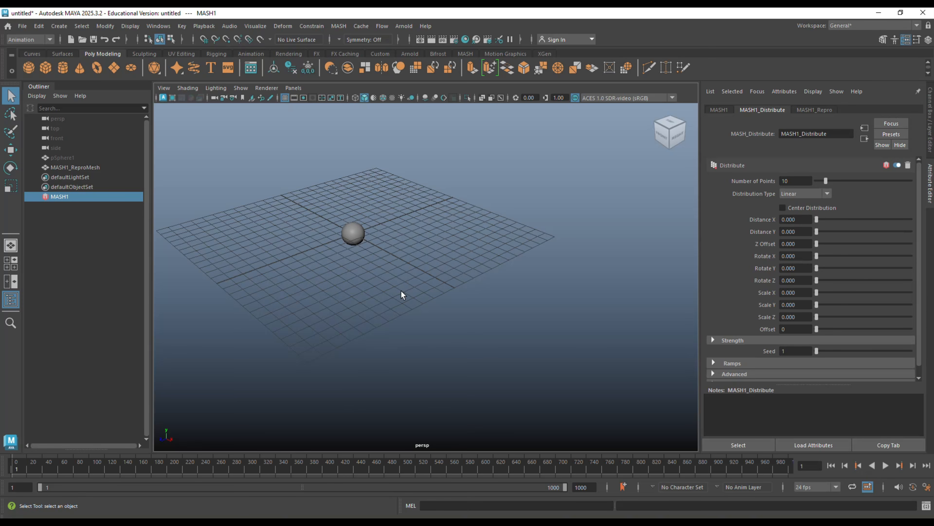
Create a NURBS circle at the origin and scale it uniformly to about three quarters of the grid's width.
alt+drag(416, 326, 382, 340)
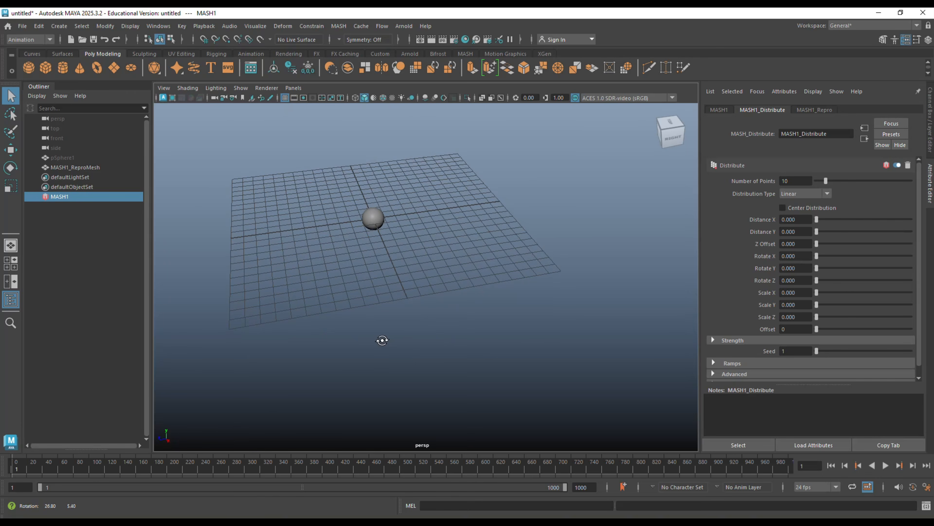
alt+middle_drag(379, 332, 433, 374)
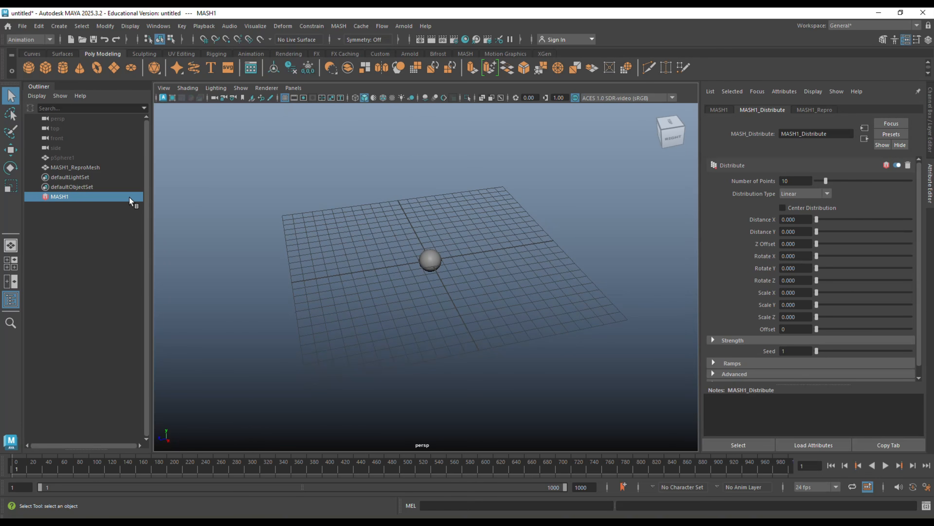
click(56, 28)
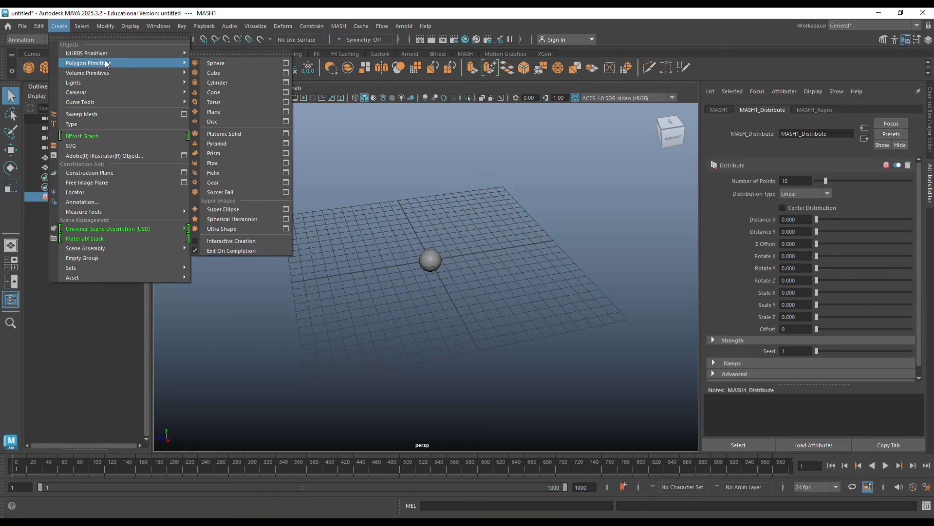
mouse_move(122, 53)
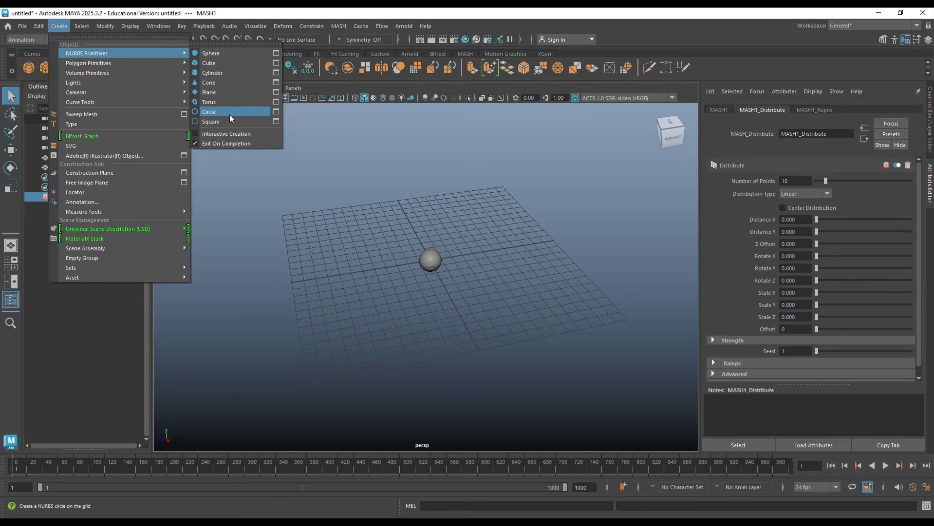
click(221, 112)
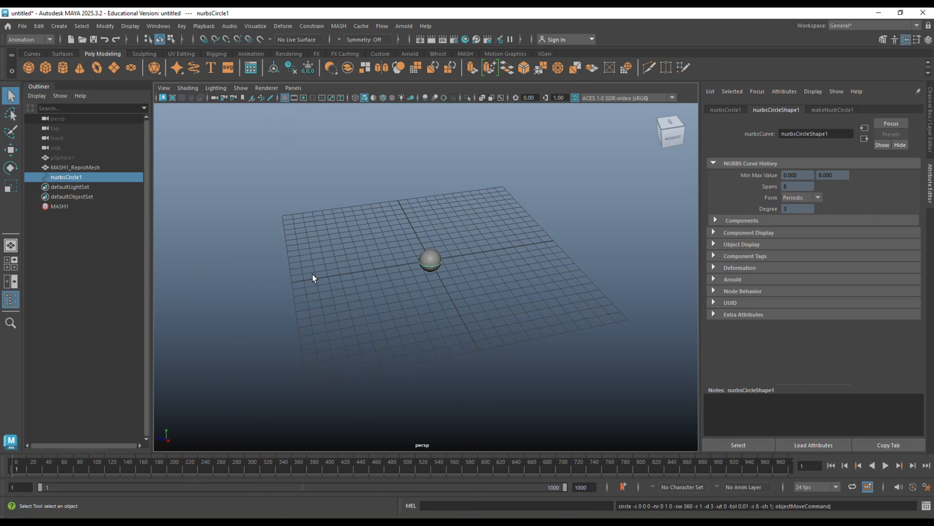
scroll(432, 314, up, 6)
scroll(426, 281, down, 6)
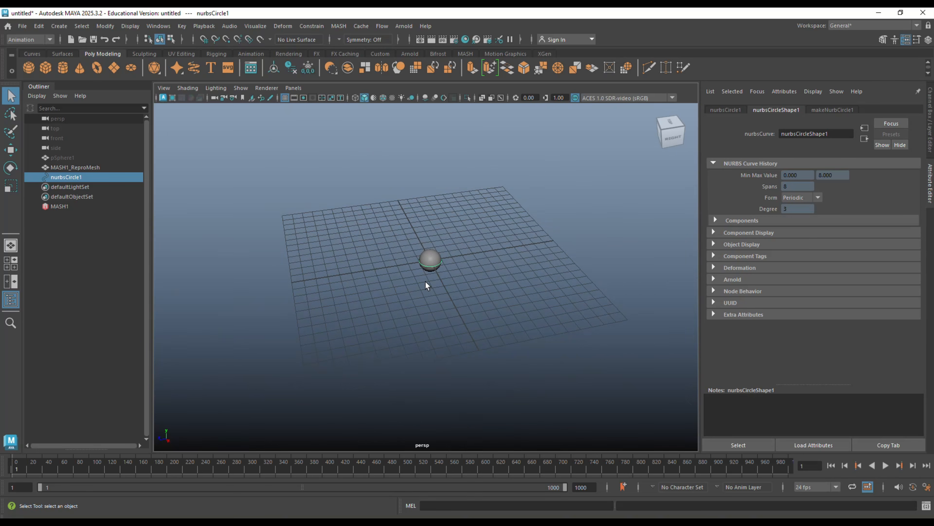
key(r)
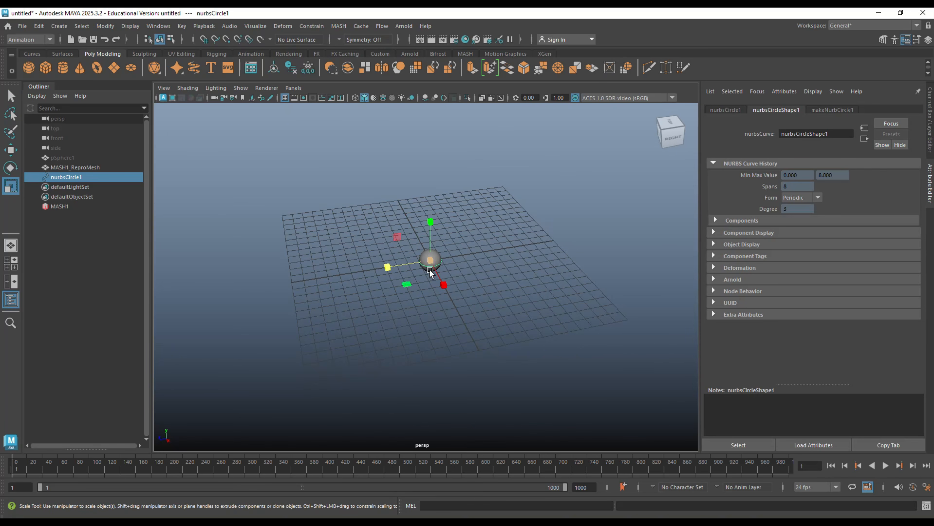
drag(430, 270, 513, 334)
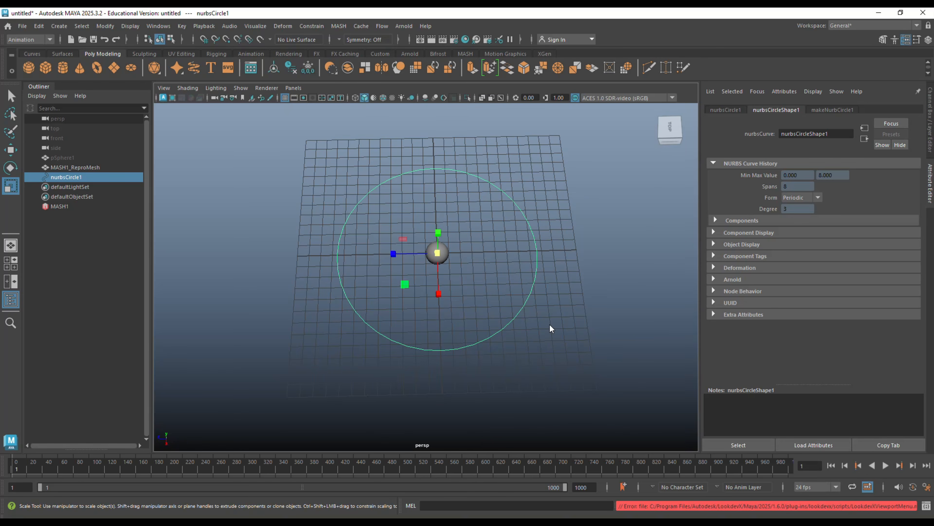
Move the three control vertices at the circle's +X end outward along X and scale them closer together to form an egg-shaped oval.
right_drag(550, 324, 504, 264)
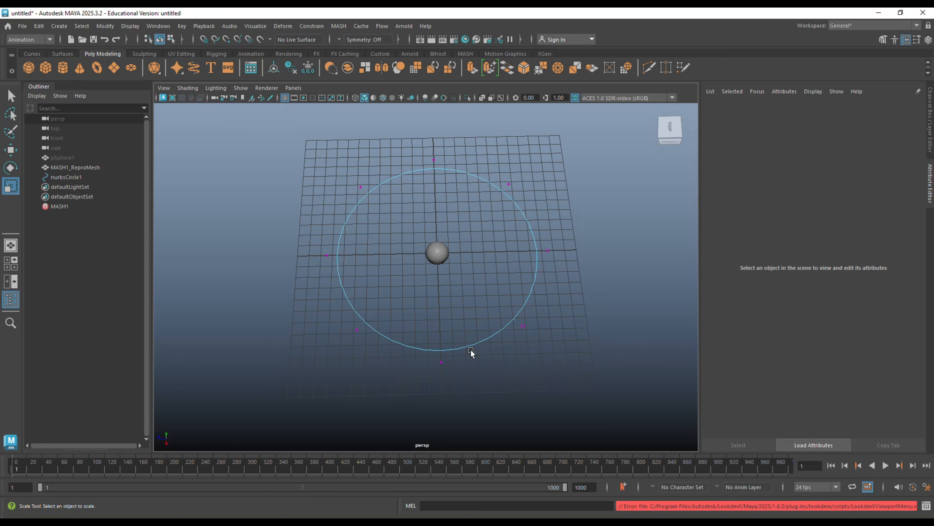
drag(317, 314, 577, 427)
scroll(532, 411, down, 5)
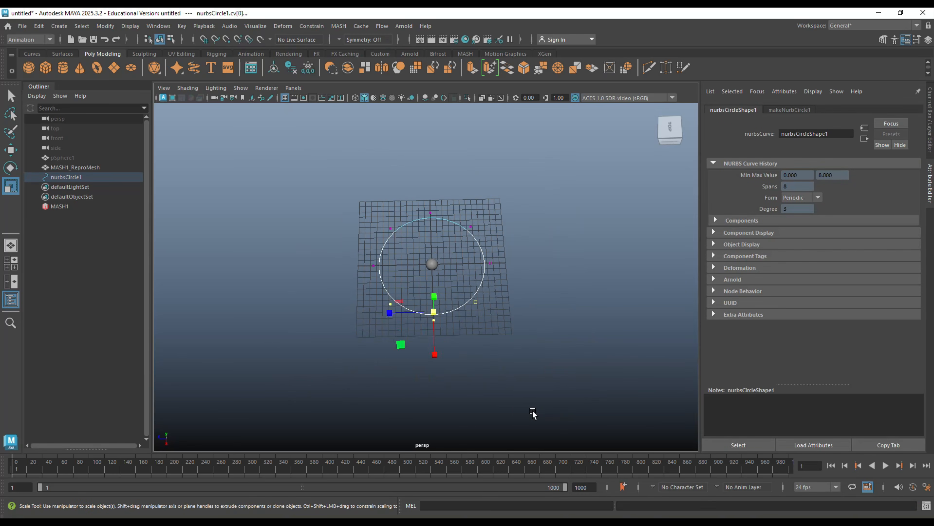
key(w)
drag(435, 353, 434, 397)
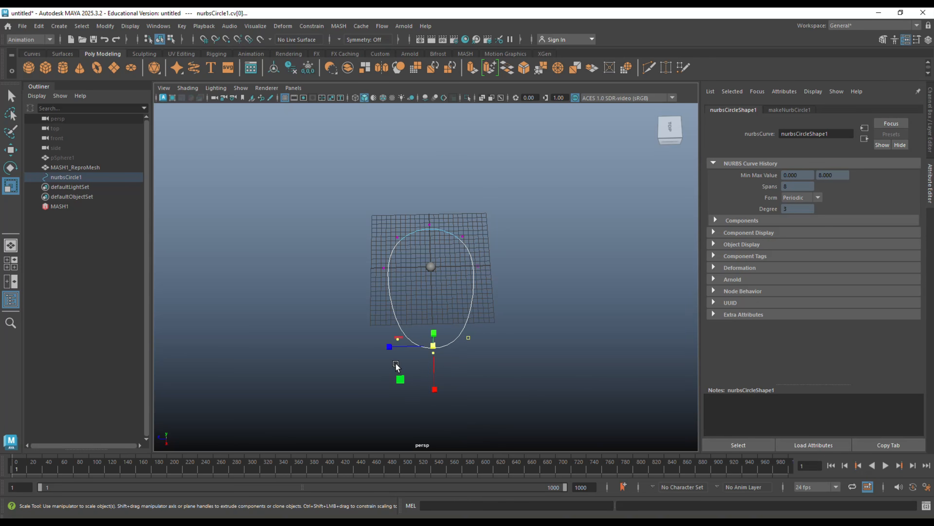
key(r)
drag(390, 349, 399, 379)
click(538, 369)
Add a Curve node to the MASH1 network.
scroll(539, 369, up, 3)
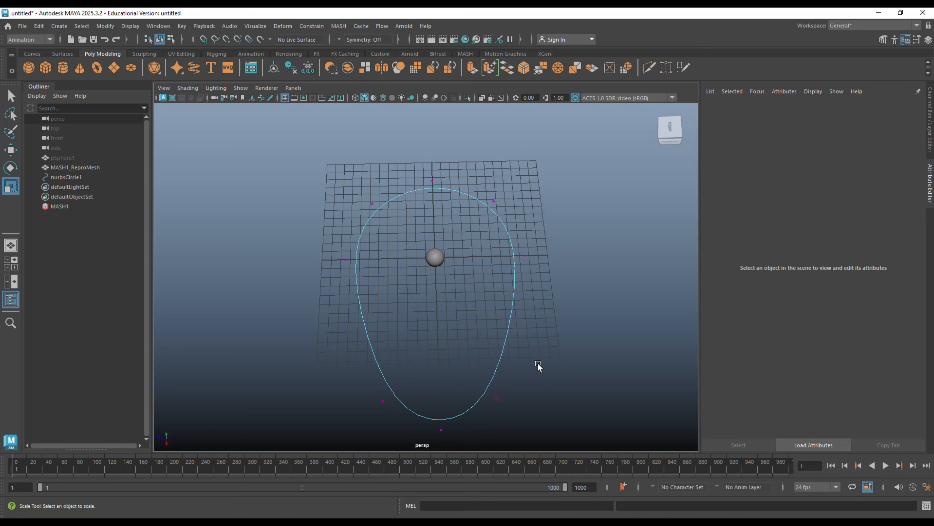
mouse_move(533, 381)
alt+mouse_down()
mouse_move(592, 327)
mouse_move(605, 371)
mouse_move(580, 355)
mouse_move(577, 340)
mouse_move(563, 364)
mouse_move(536, 363)
alt+mouse_up()
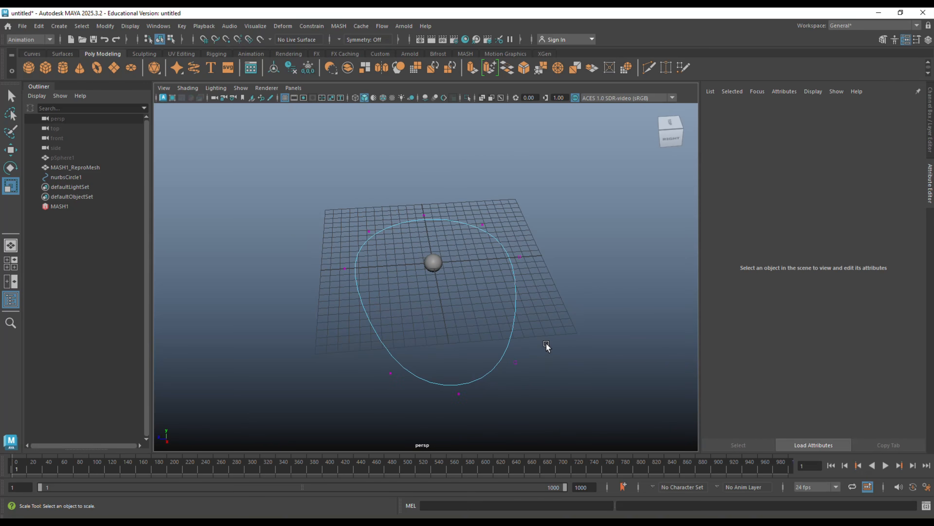
scroll(421, 271, up, 3)
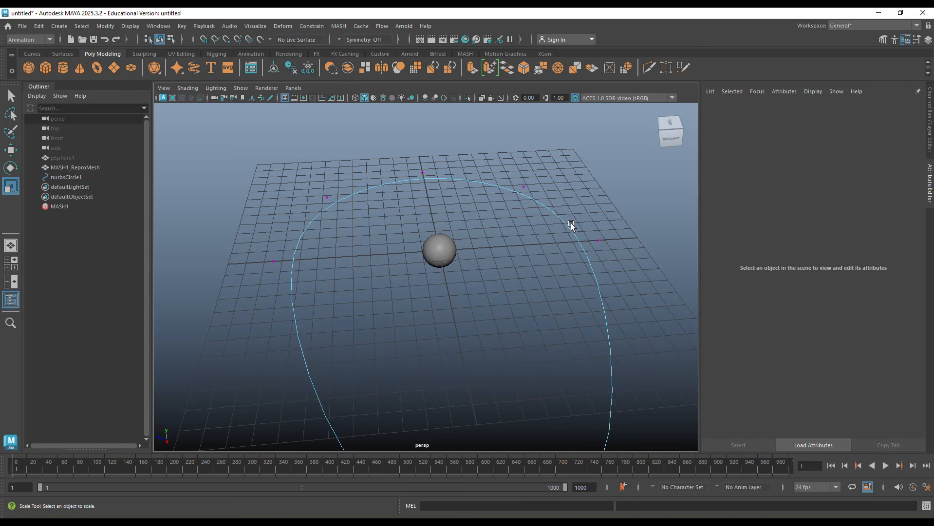
scroll(559, 243, down, 5)
alt+drag(537, 362, 565, 355)
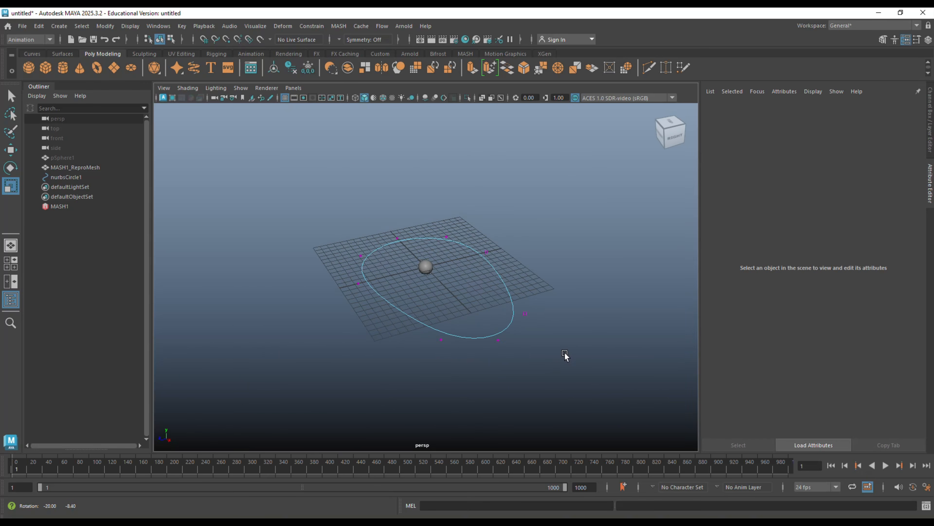
click(60, 208)
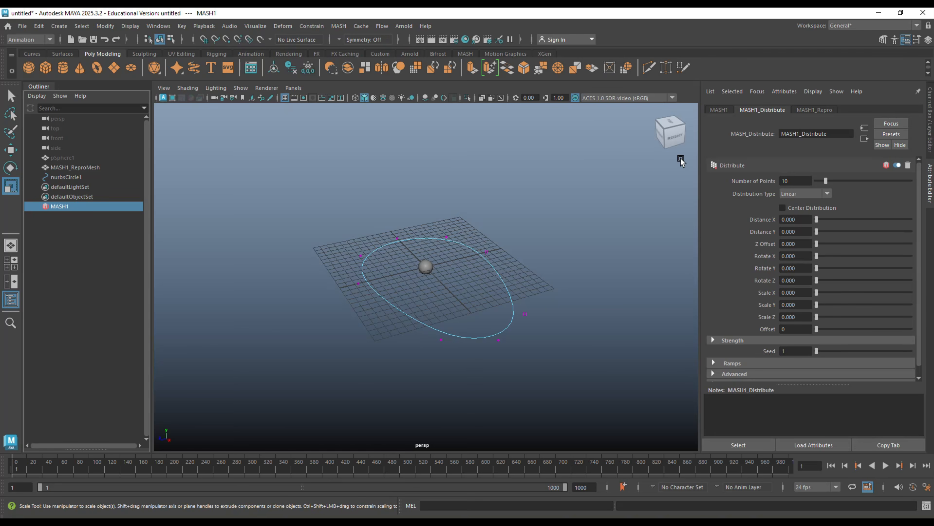
click(720, 110)
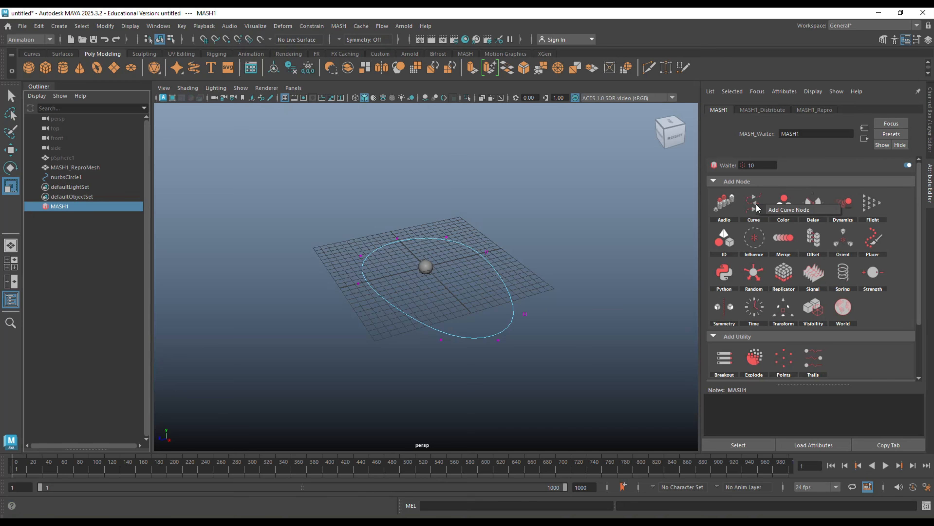
click(815, 210)
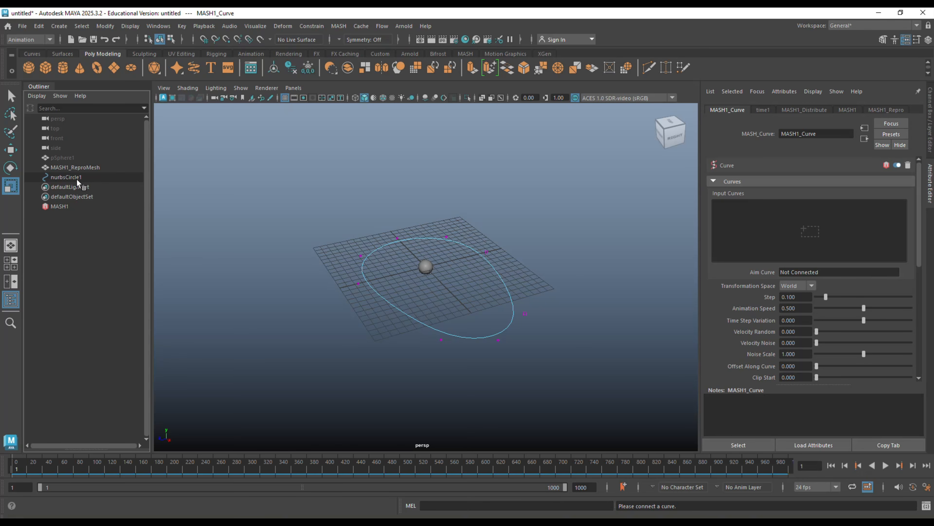
Connect nurbsCircle1 as the input curve of the MASH1_Curve node.
drag(74, 177, 401, 202)
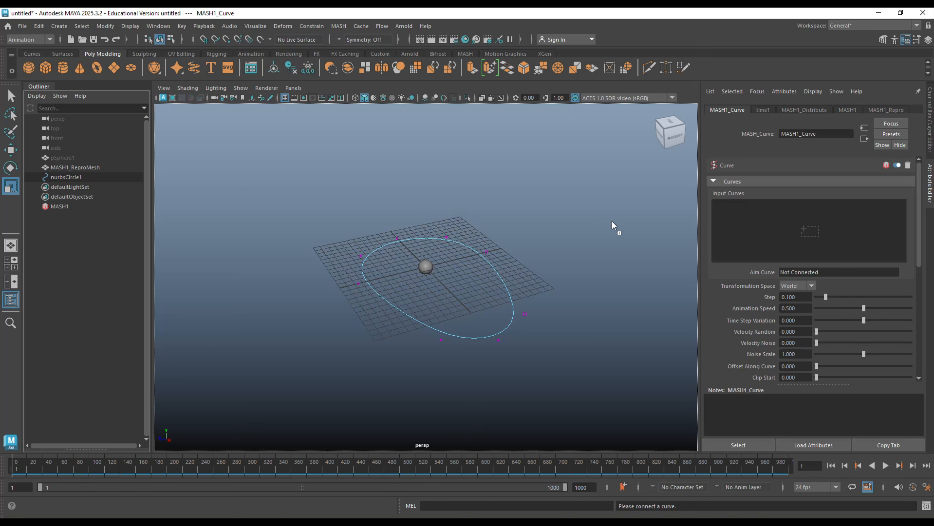
drag(611, 222, 749, 218)
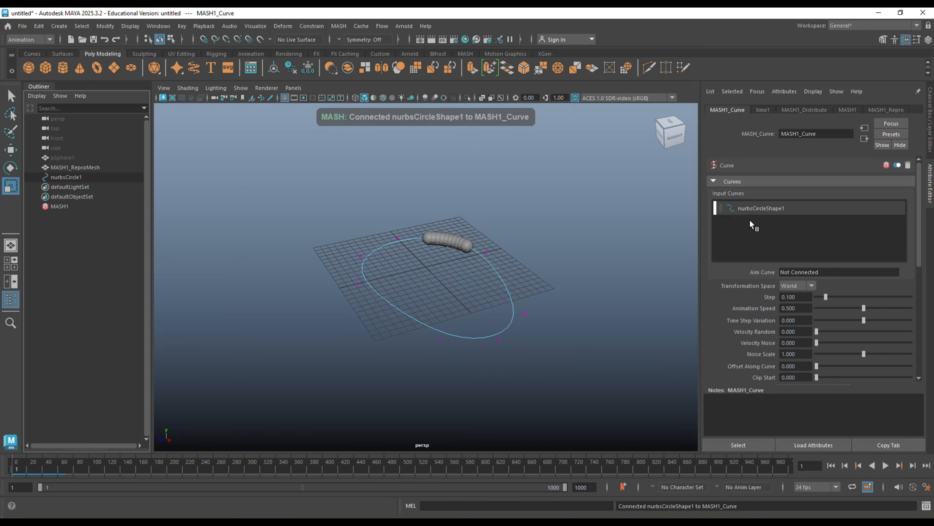
scroll(527, 286, up, 2)
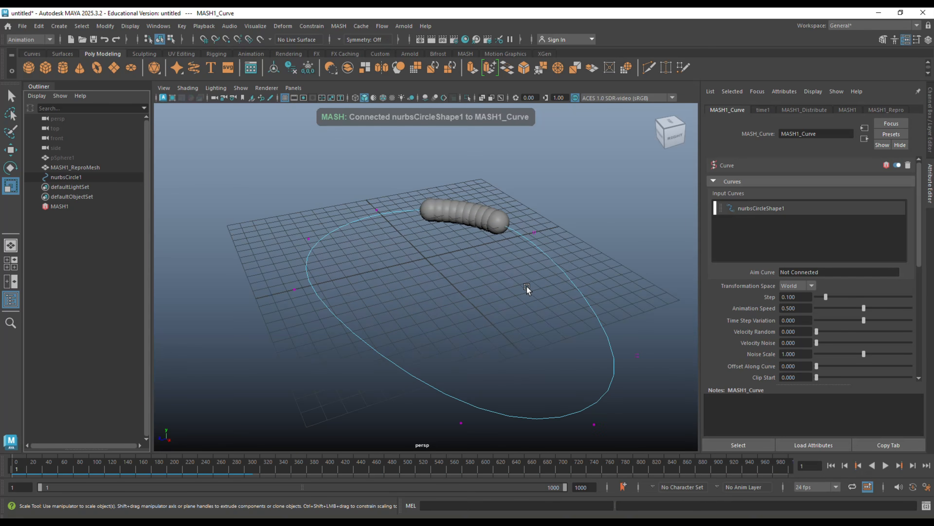
Set the MASH1_Curve node's Step to 1.000 to spread the spheres along the whole curve.
scroll(504, 296, up, 3)
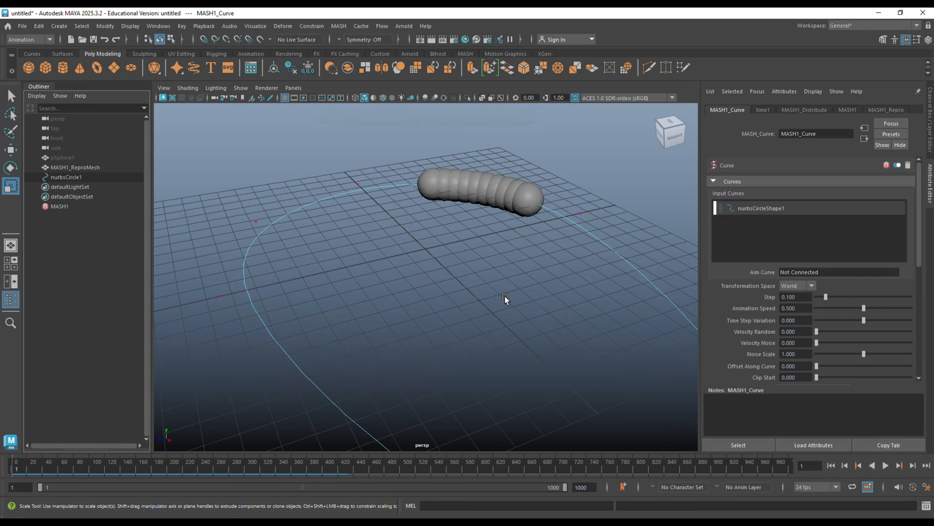
alt+drag(504, 296, 454, 300)
scroll(478, 322, down, 6)
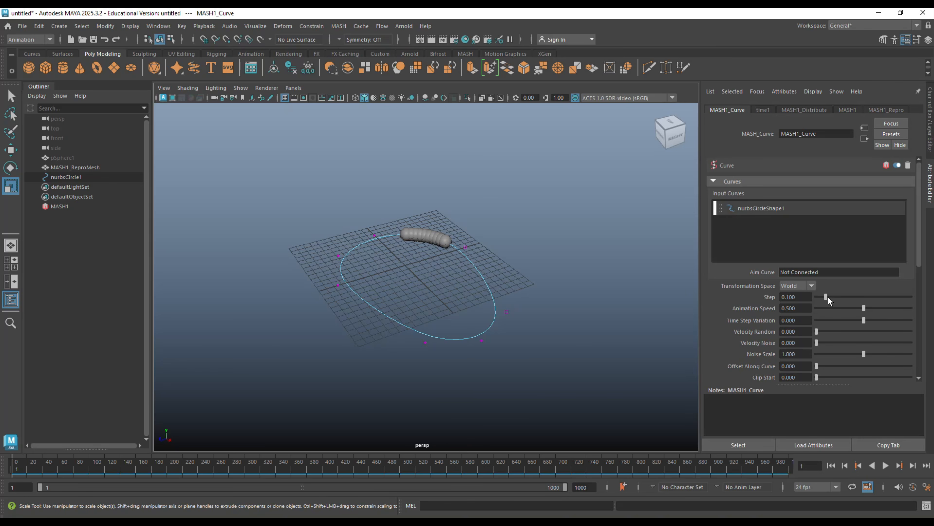
drag(826, 298, 915, 296)
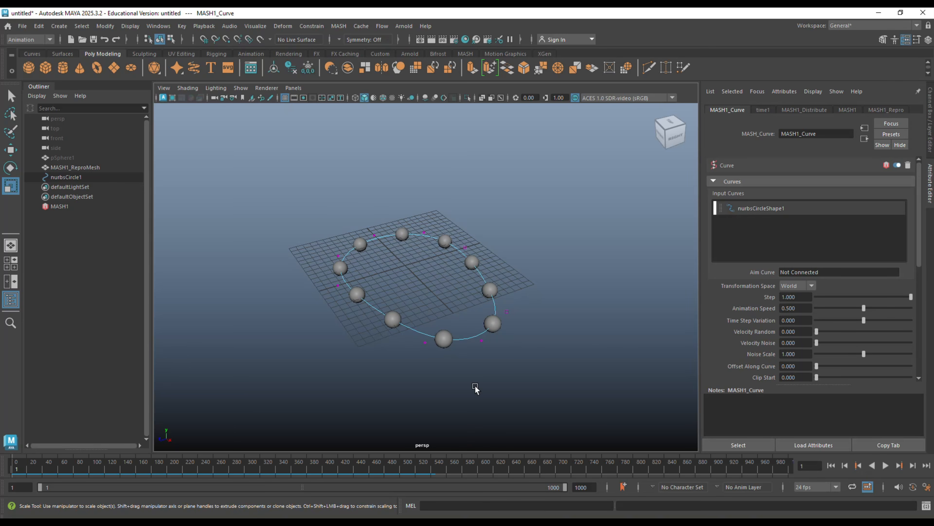
Set the Number of Points on the MASH1_Distribute node to 36.
scroll(301, 221, down, 2)
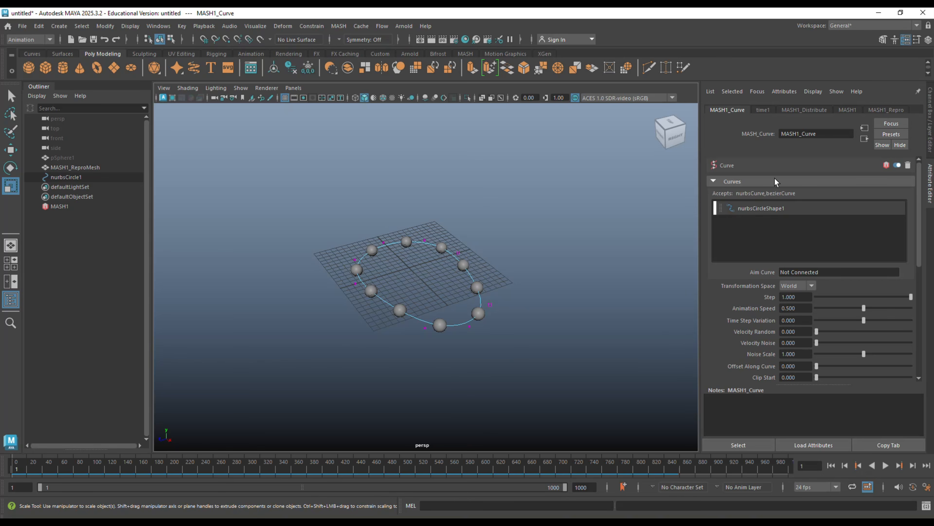
click(820, 111)
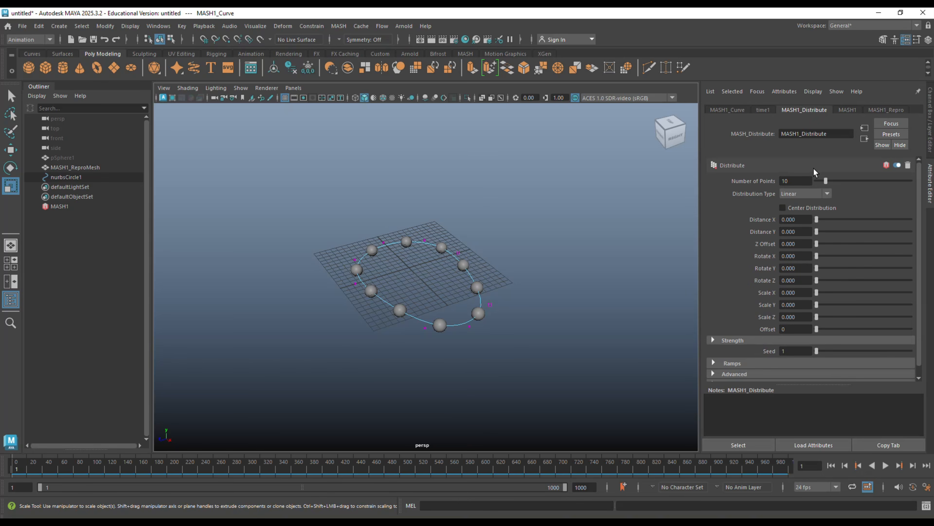
drag(825, 183, 851, 183)
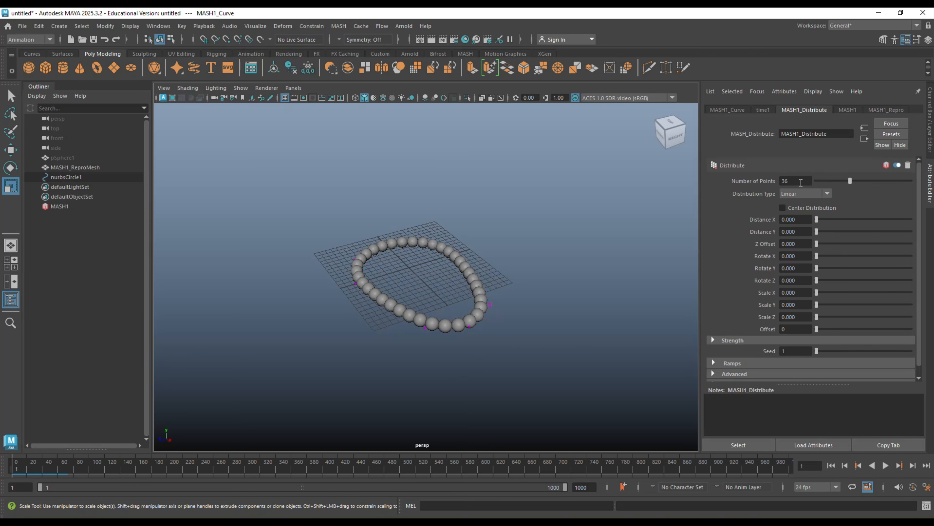
alt+drag(376, 345, 398, 310)
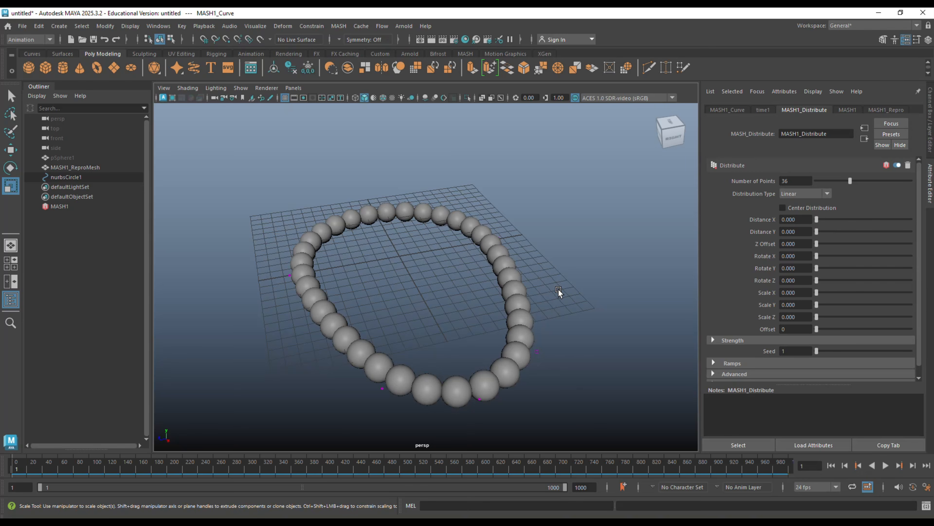
scroll(562, 287, down, 3)
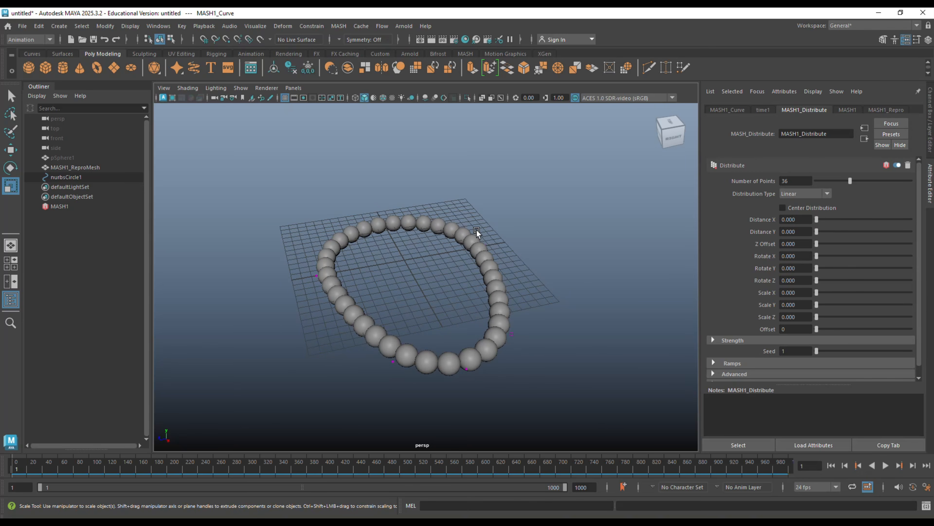
Raise the three control vertices at nurbsCircle1's elongated +X end well above the grid along Y.
click(70, 178)
right_drag(244, 173, 205, 173)
drag(352, 335, 603, 435)
key(w)
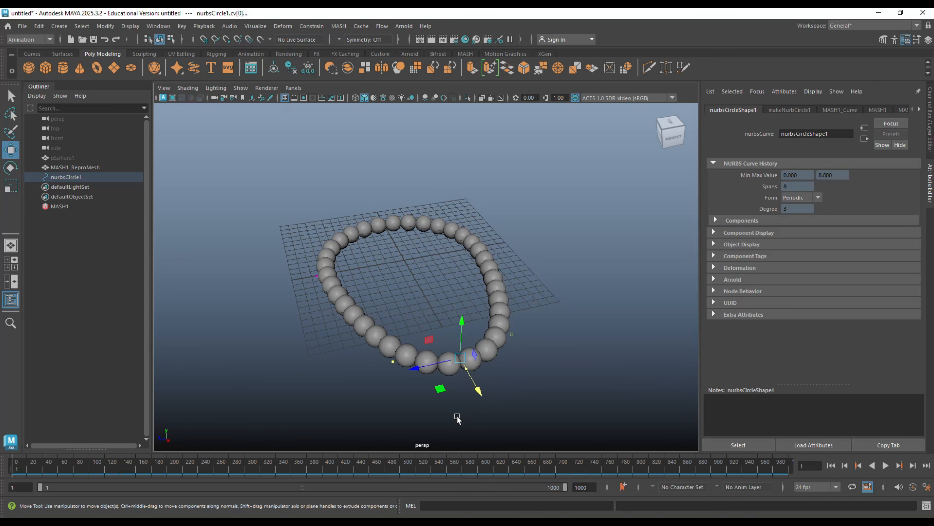
drag(460, 324, 473, 278)
Lower the single control vertex cv[4] at the curve's rounded end below the grid along Y.
drag(326, 323, 387, 370)
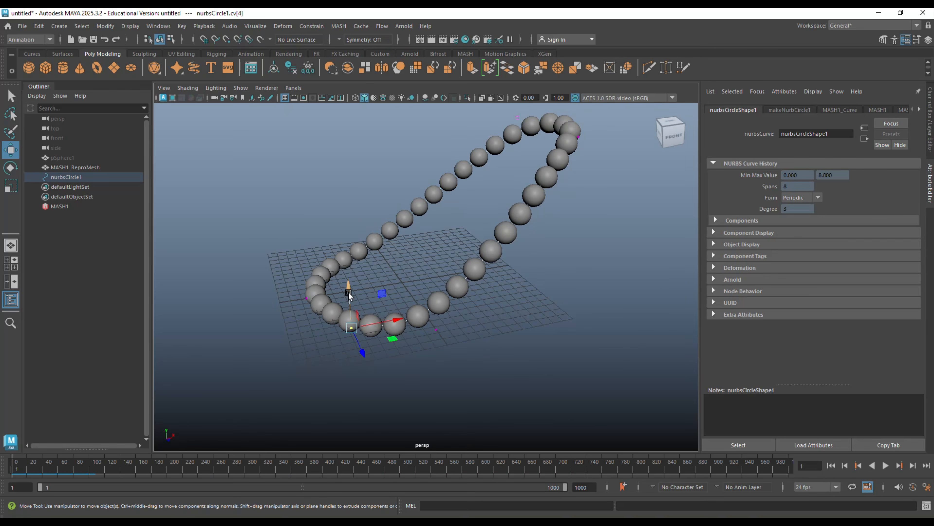
drag(348, 295, 361, 354)
alt+drag(397, 405, 477, 346)
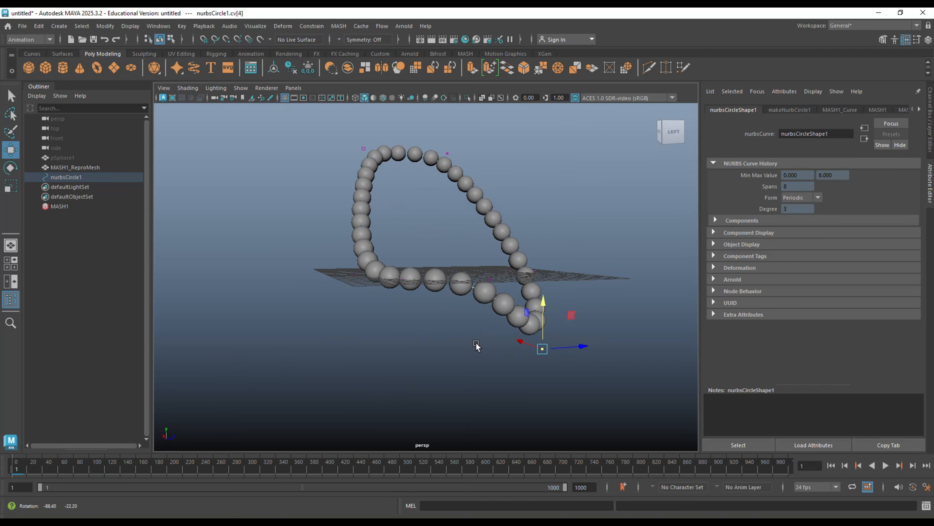
Pull the control vertex cv[1] on the curve's -Z side freely outward from the grid.
drag(337, 259, 369, 316)
drag(348, 275, 277, 291)
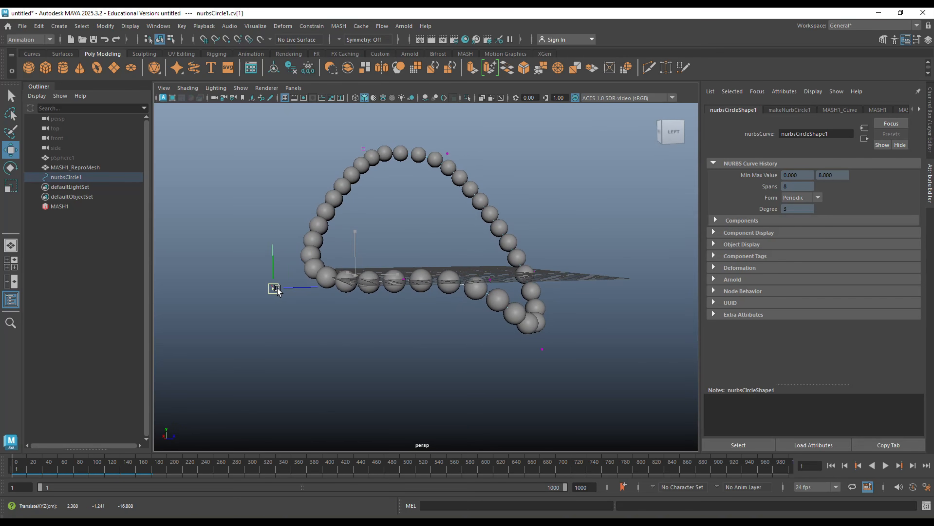
alt+drag(367, 340, 342, 338)
alt+middle_drag(541, 344, 510, 381)
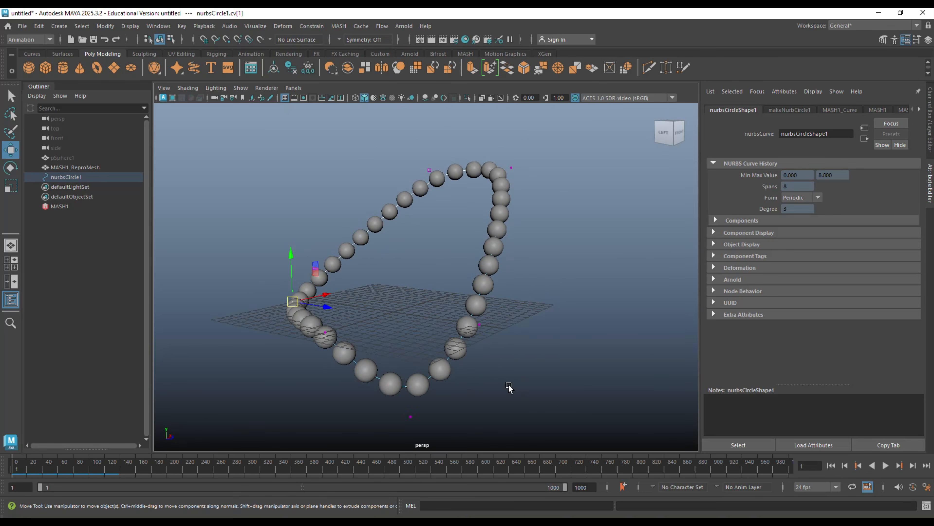
alt+drag(509, 387, 549, 396)
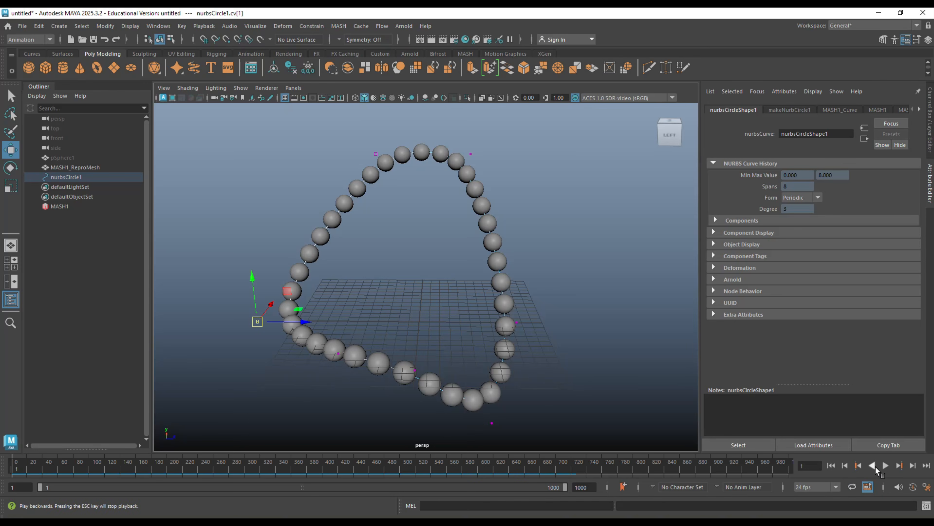
Play the animation and reduce the MASH1_Curve node's Animation Speed to 0, then raise it to 0.01.
click(886, 465)
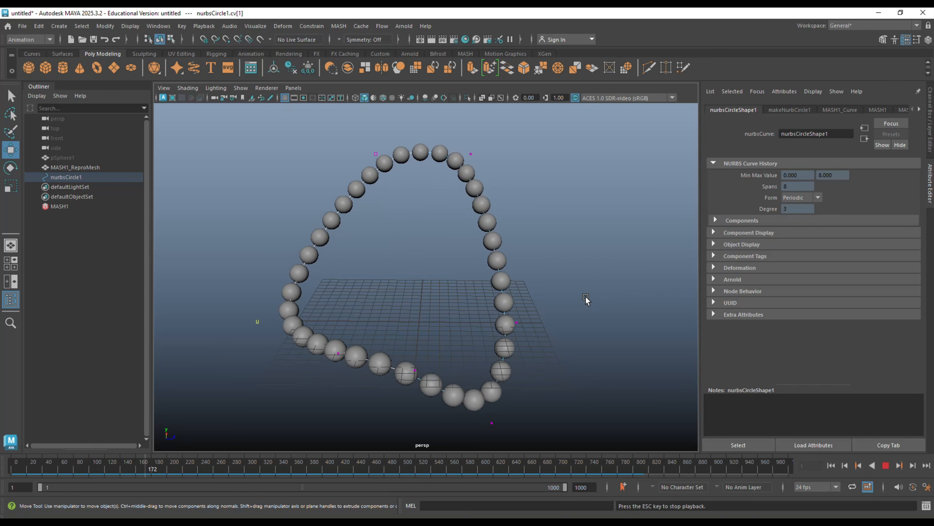
click(842, 109)
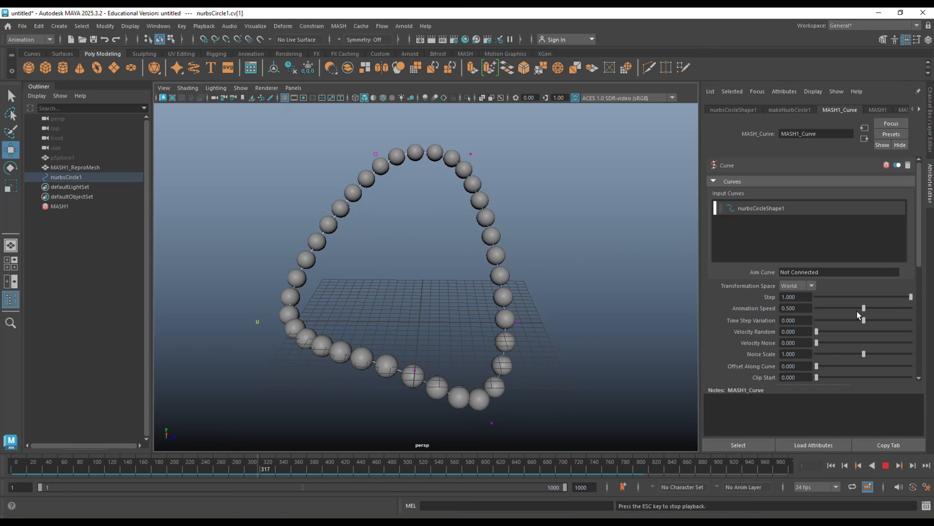
drag(857, 311, 830, 312)
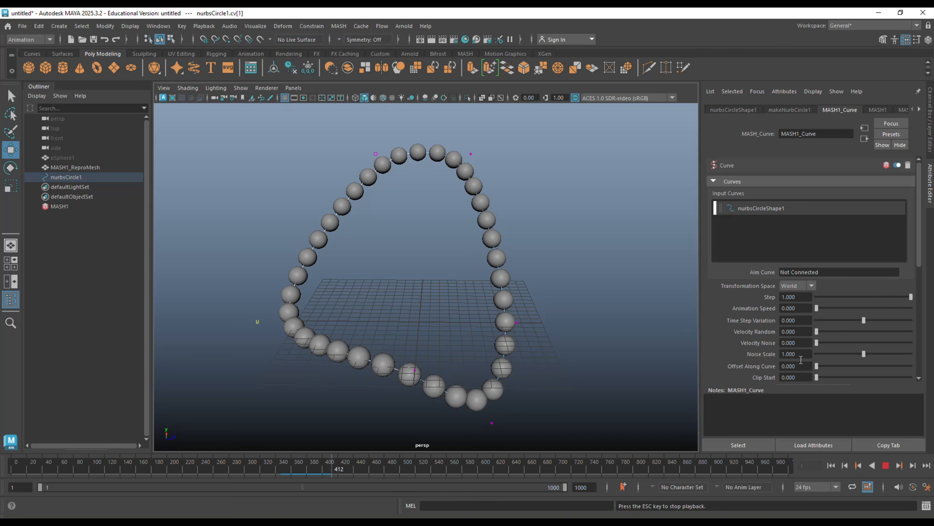
double_click(805, 309)
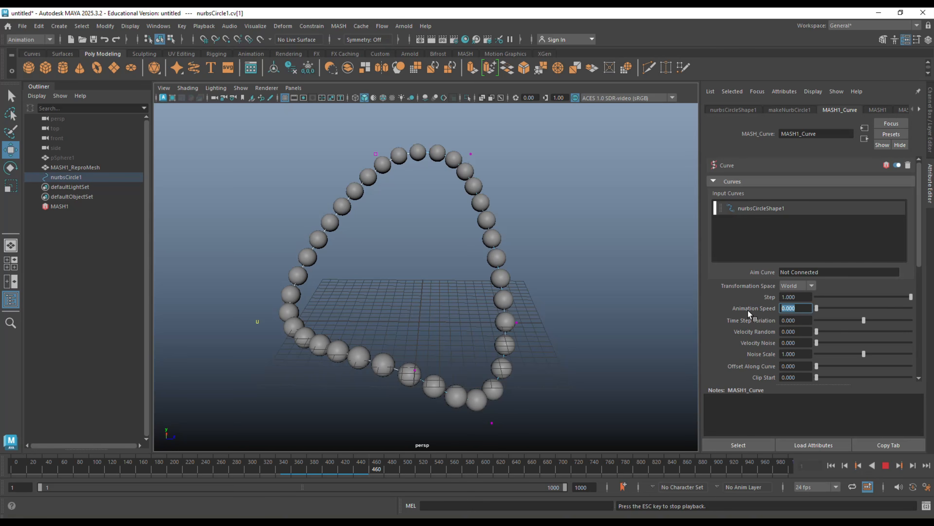
text(0.01)
key(Return)
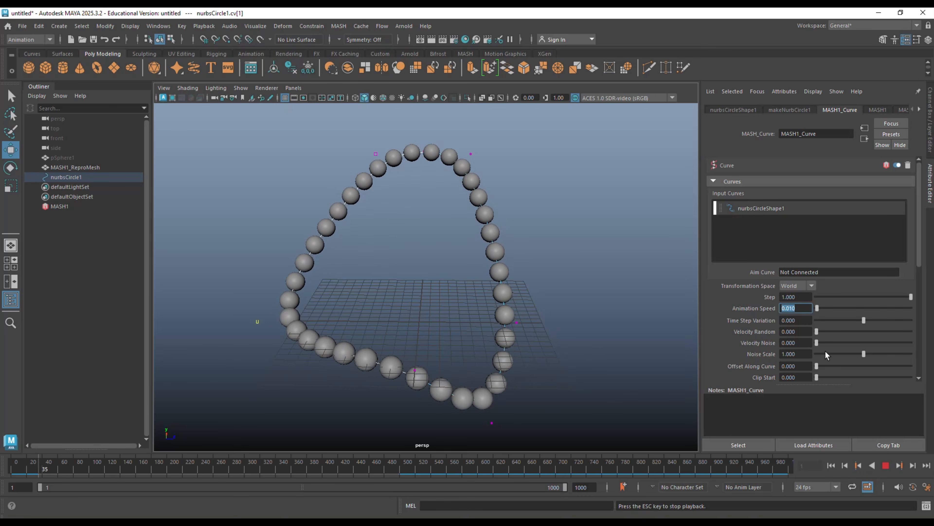
Try Time Step Variation on the MASH1_Curve node at about 0.656 and at -1, then undo the changes and stop playback.
drag(864, 320, 881, 320)
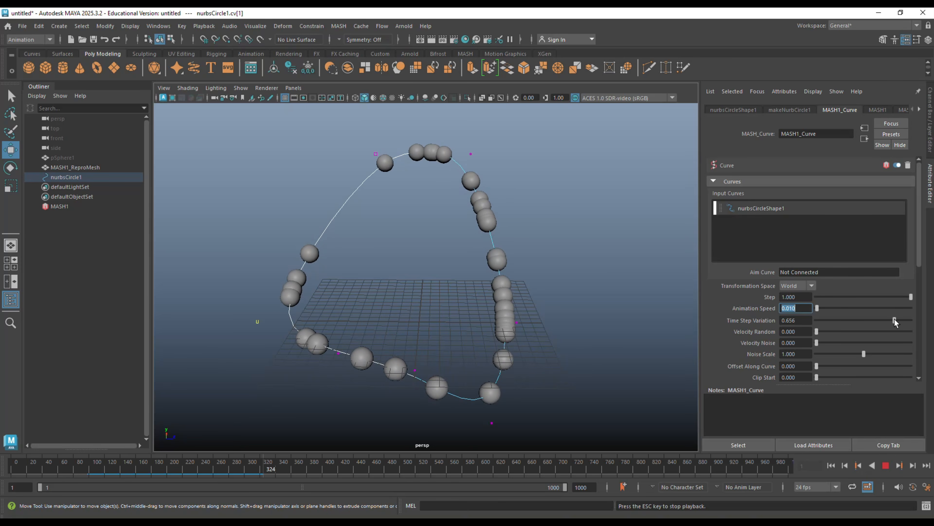
drag(895, 320, 815, 322)
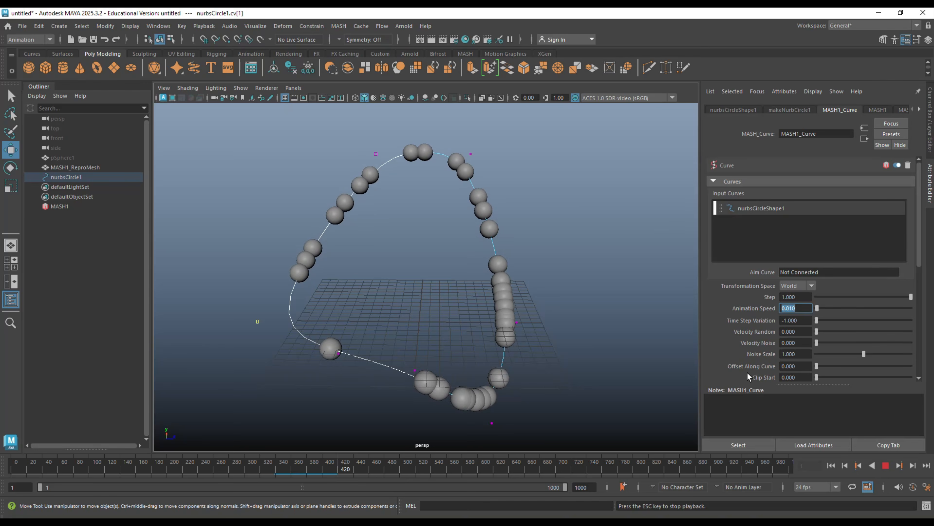
click(650, 366)
key(ctrl+z)
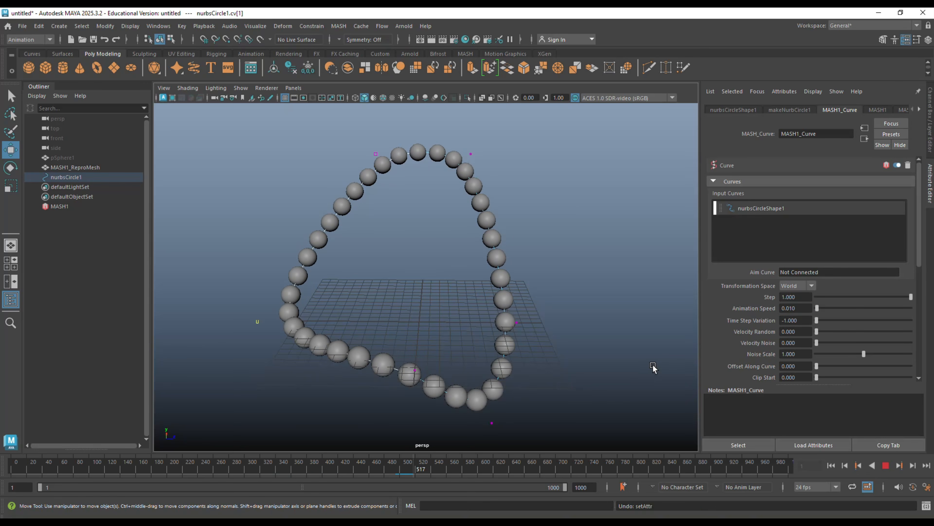
click(885, 466)
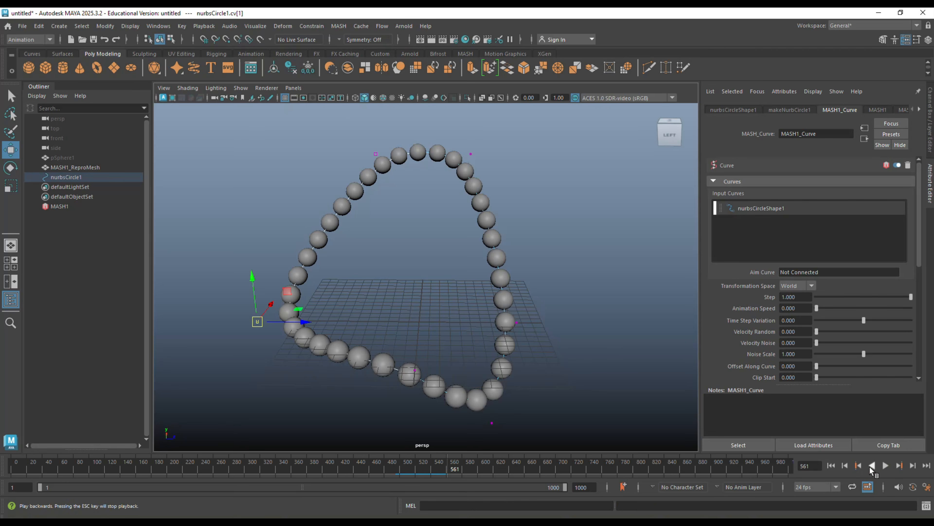
Set the MASH1_Curve node's Animation Speed to 0.5 during playback, then stop the animation.
click(885, 465)
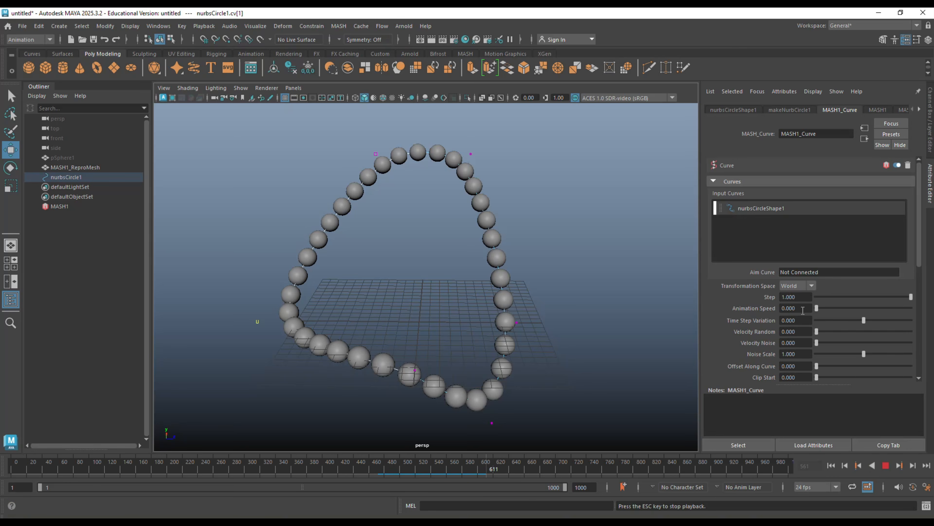
double_click(803, 308)
text(0.5)
key(Return)
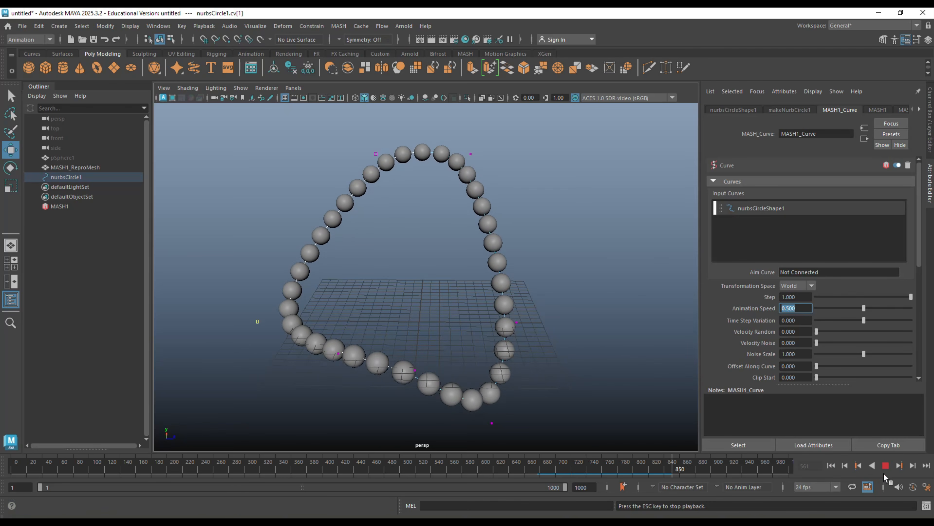
click(886, 465)
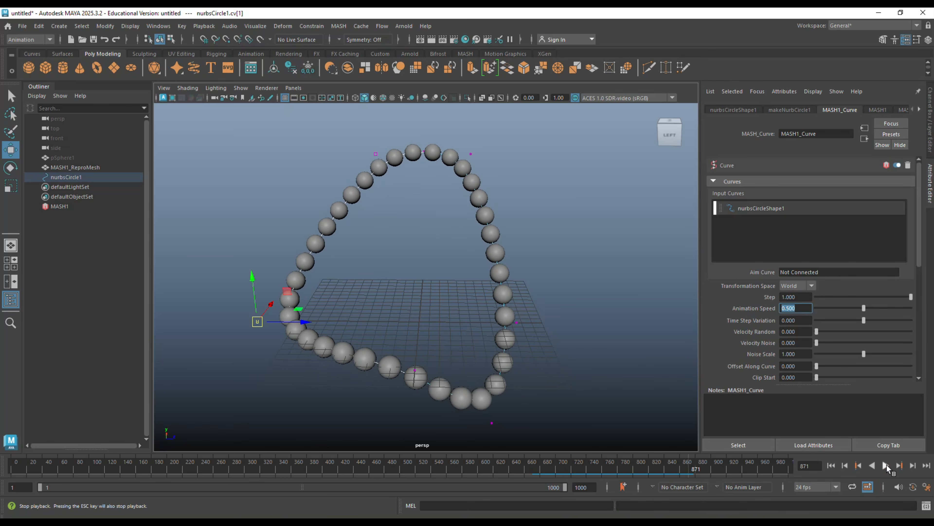
click(880, 109)
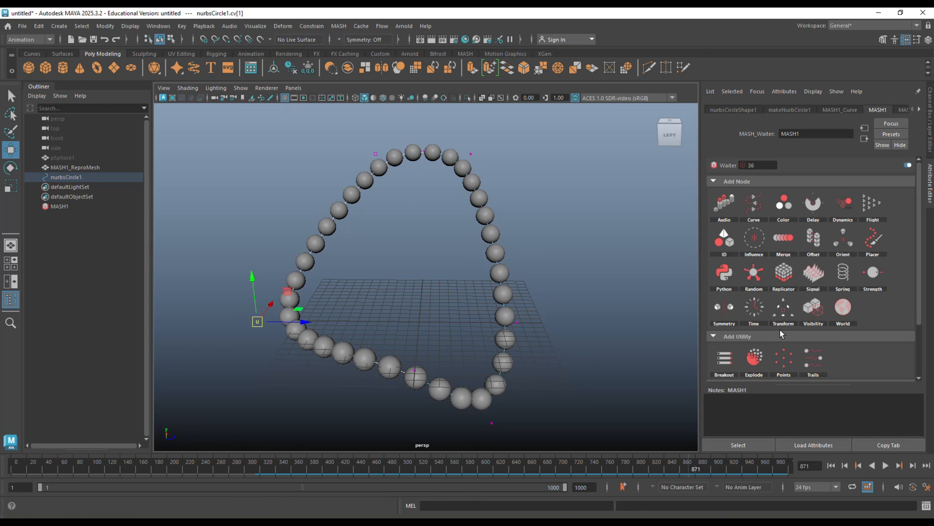
click(920, 110)
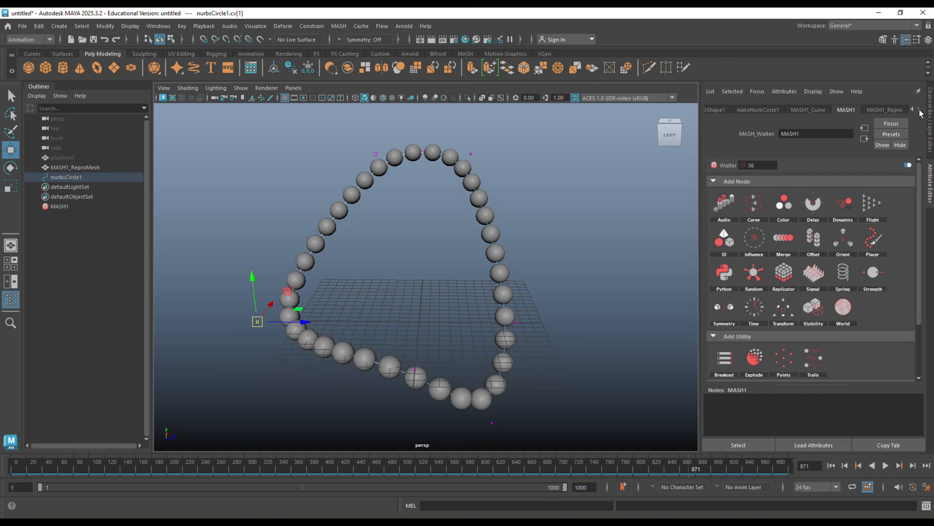
click(808, 109)
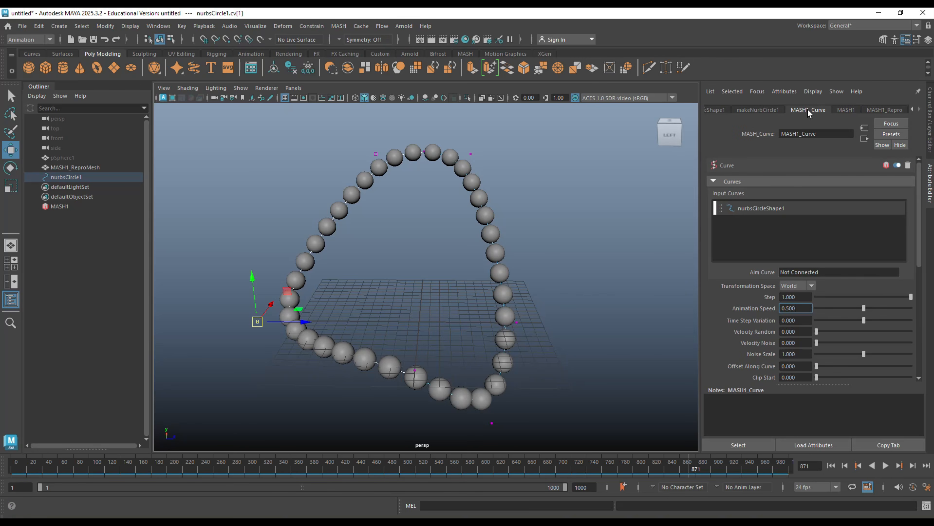
click(765, 110)
click(717, 109)
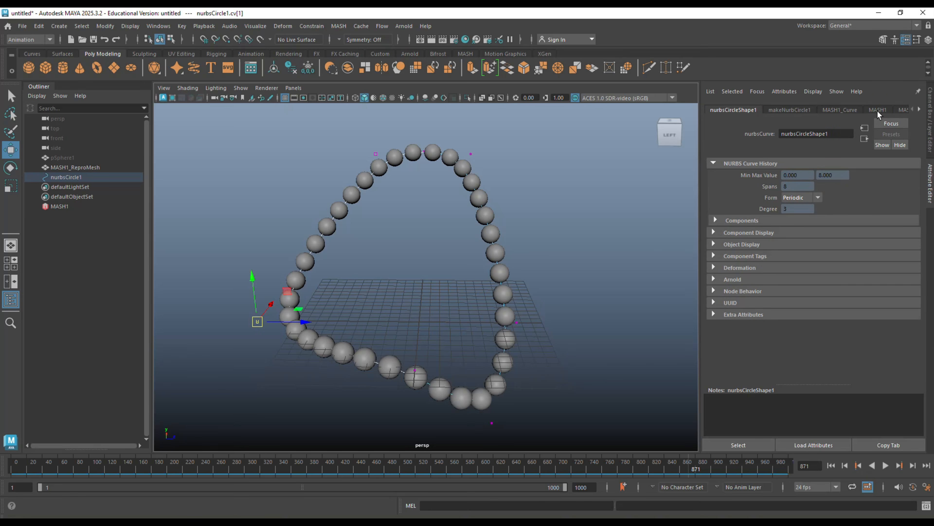
click(901, 109)
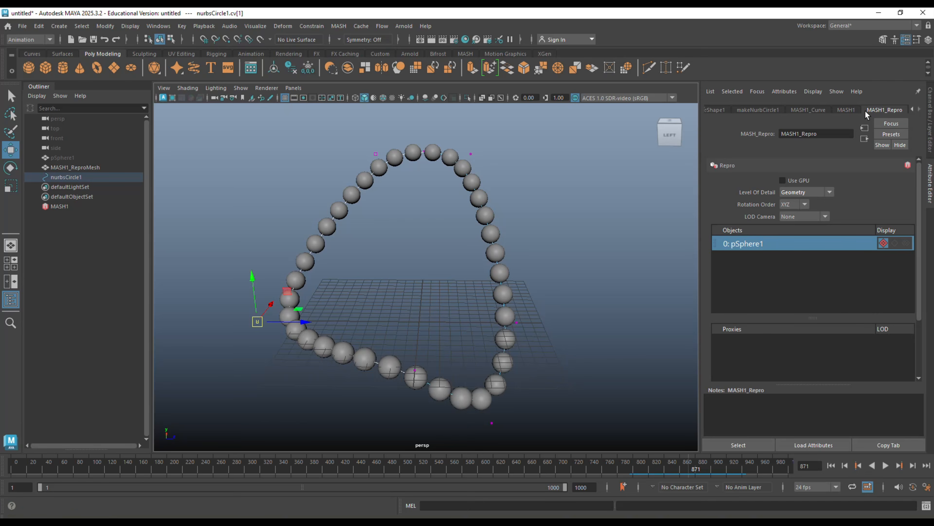
Try increasing Scale X on the MASH1 network's Distribute node to stretch the spheres progressively along the curve.
click(65, 208)
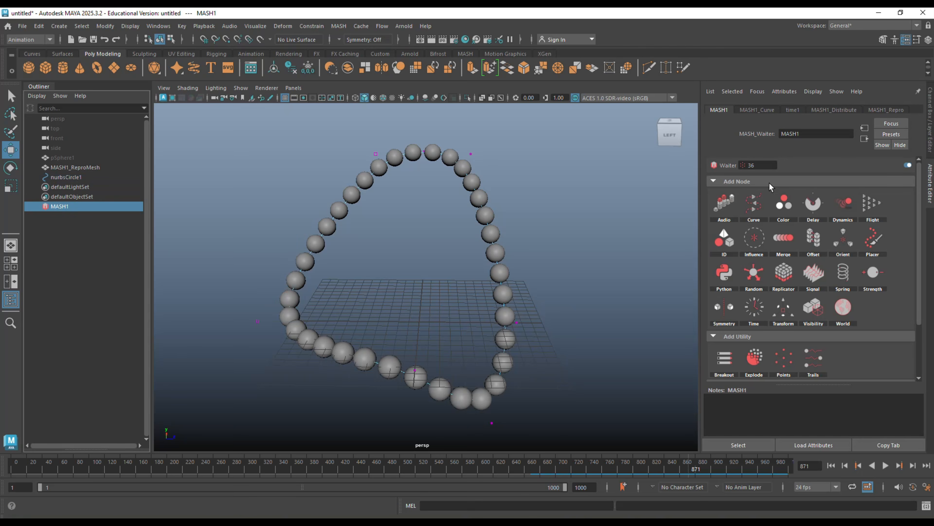
click(761, 109)
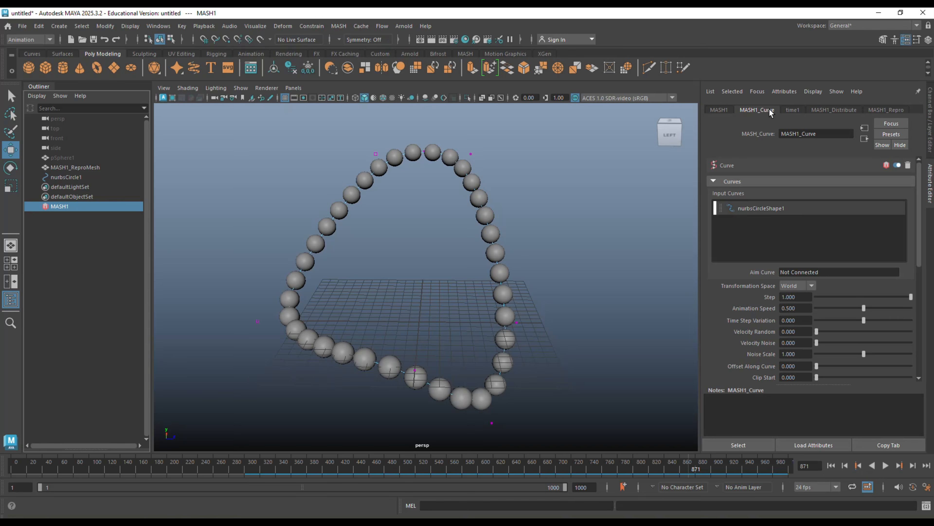
click(826, 109)
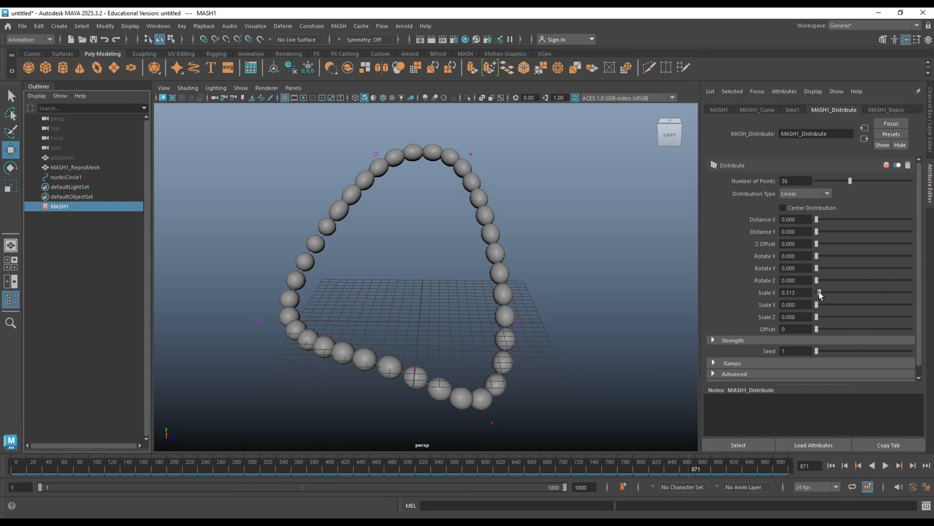
drag(819, 292, 865, 329)
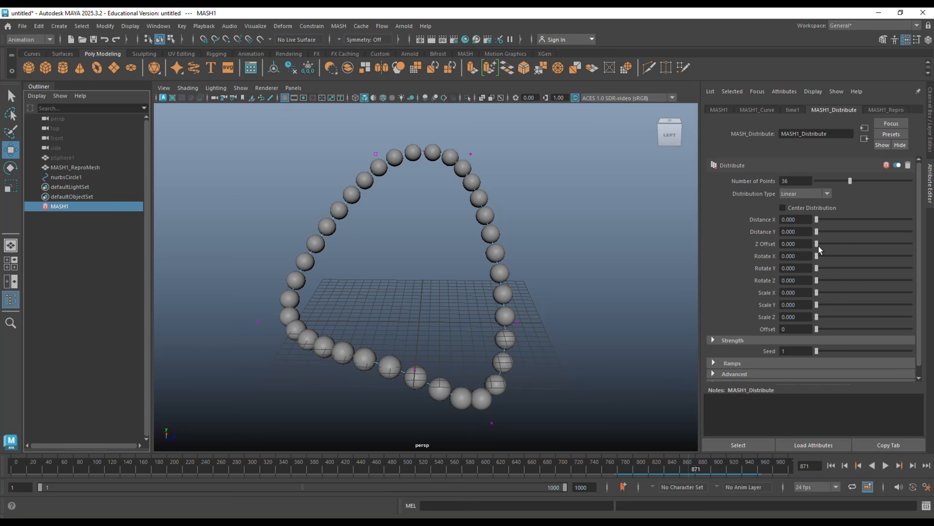
Try the Radial and Spherical distribution types on the MASH1 network's Distribute node, then restore Linear.
drag(817, 244, 803, 222)
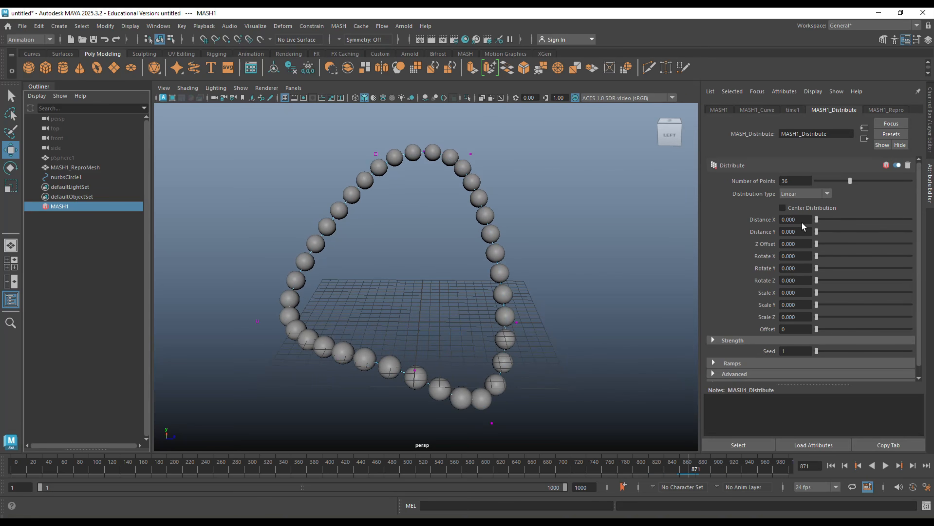
click(827, 195)
click(816, 214)
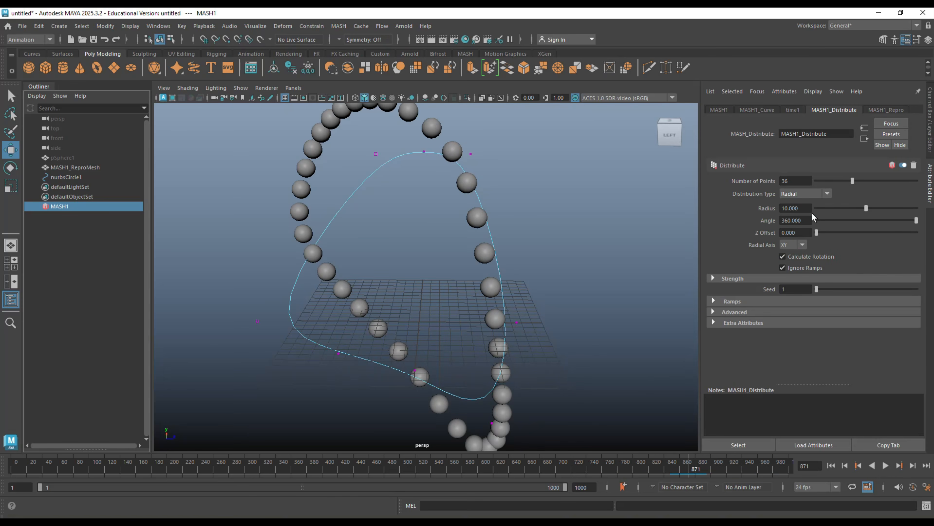
click(828, 194)
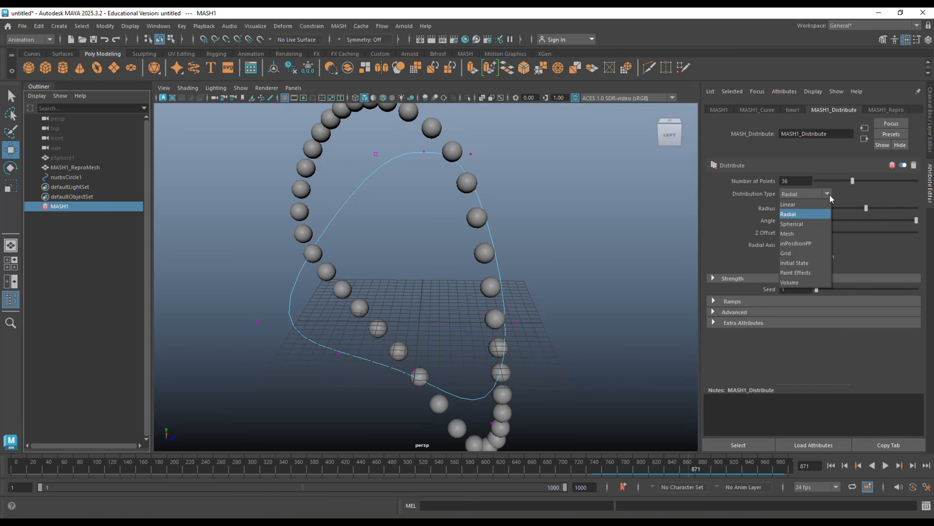
click(815, 224)
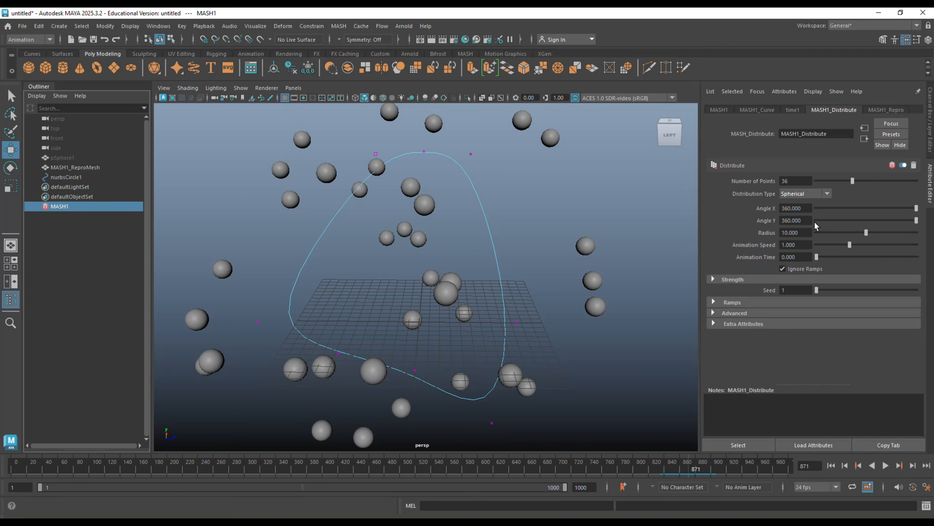
click(829, 195)
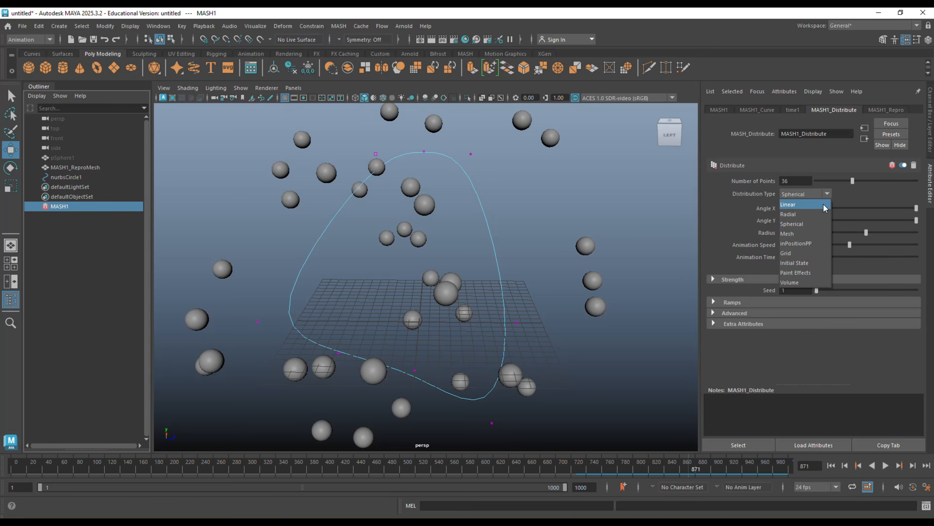
click(822, 204)
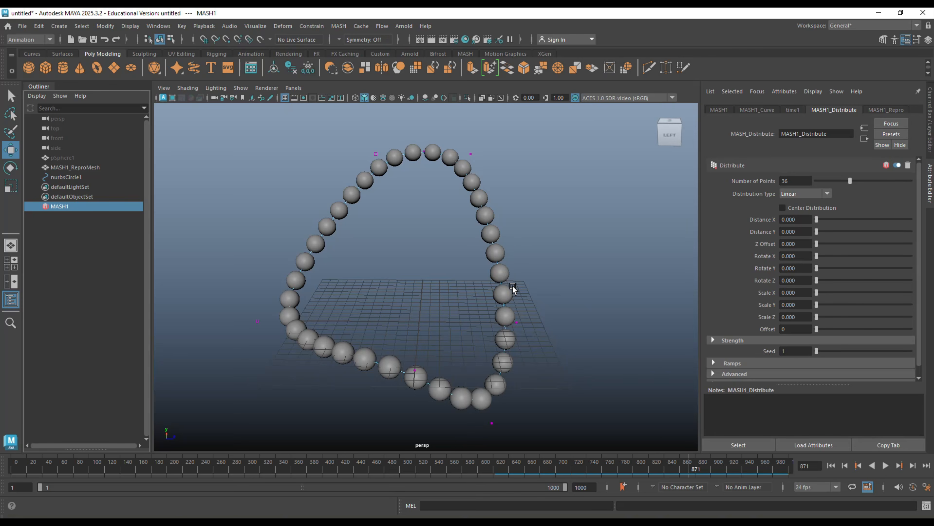
scroll(512, 291, down, 5)
scroll(514, 291, up, 5)
alt+drag(515, 302, 514, 243)
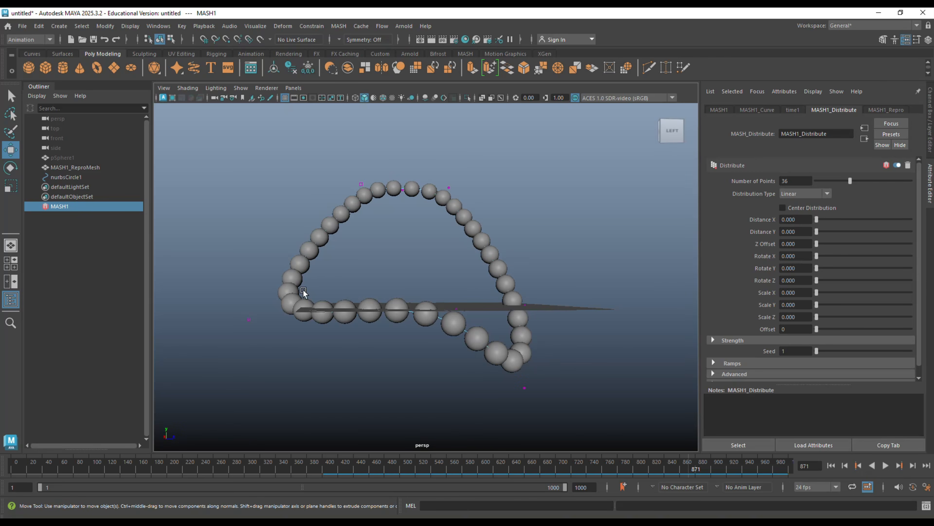